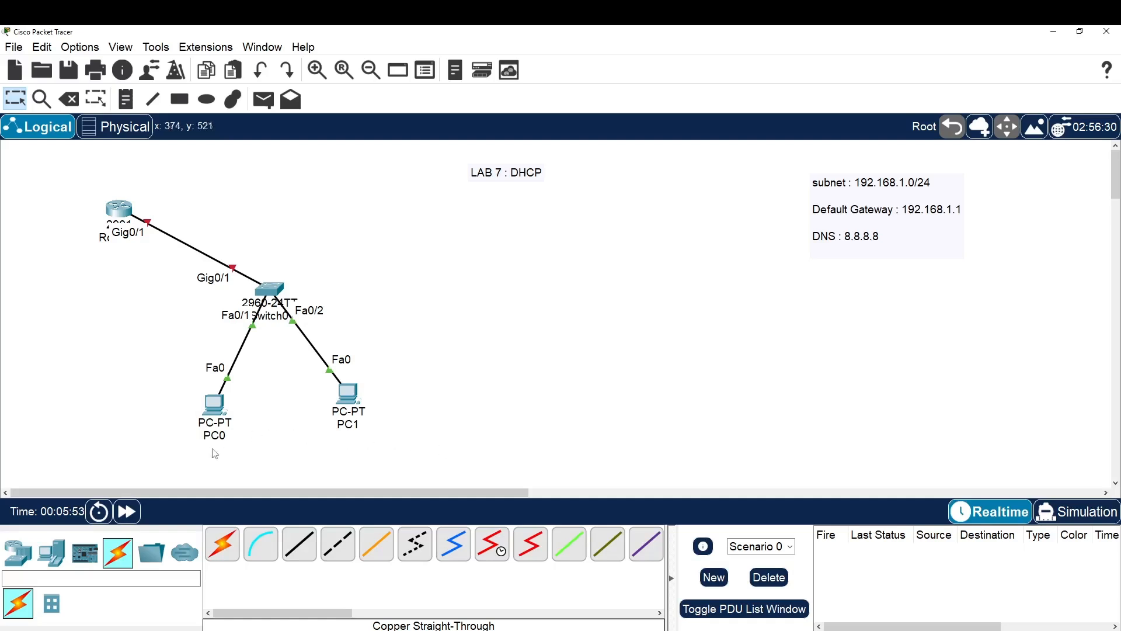
left_click_drag(198, 455, 427, 354)
left_click(197, 323)
left_click_drag(68, 260, 170, 177)
left_click(193, 174)
left_click_drag(160, 435, 418, 268)
left_click(94, 308)
Open Router0's command-line interface and decline the initial configuration dialog
left_click(125, 213)
left_click(520, 178)
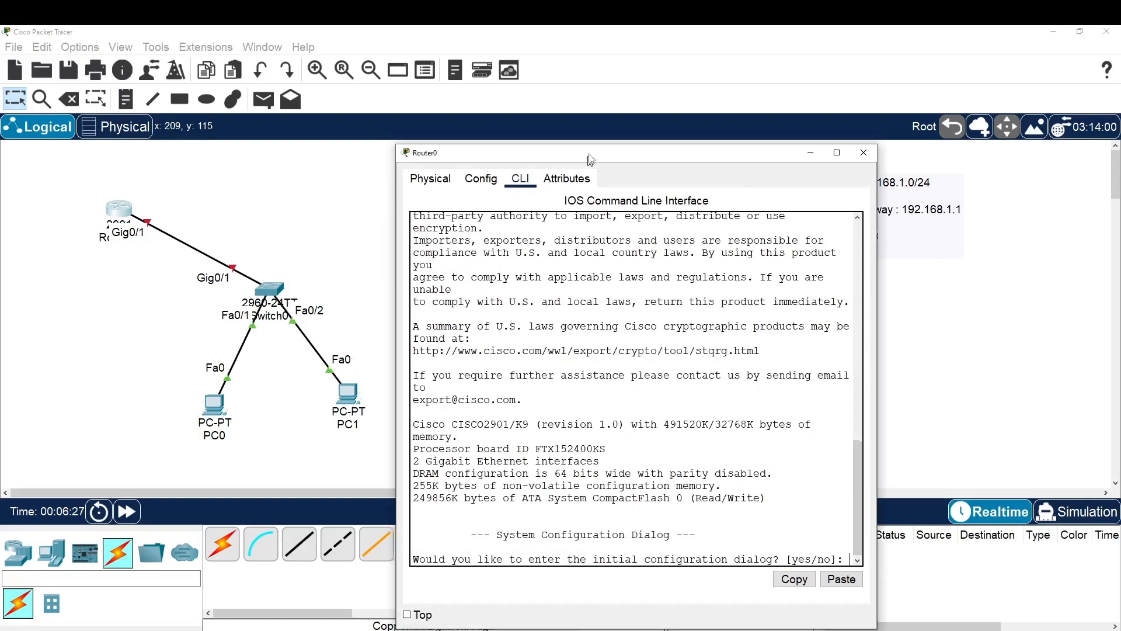
left_click_drag(590, 160, 600, 129)
type("n")
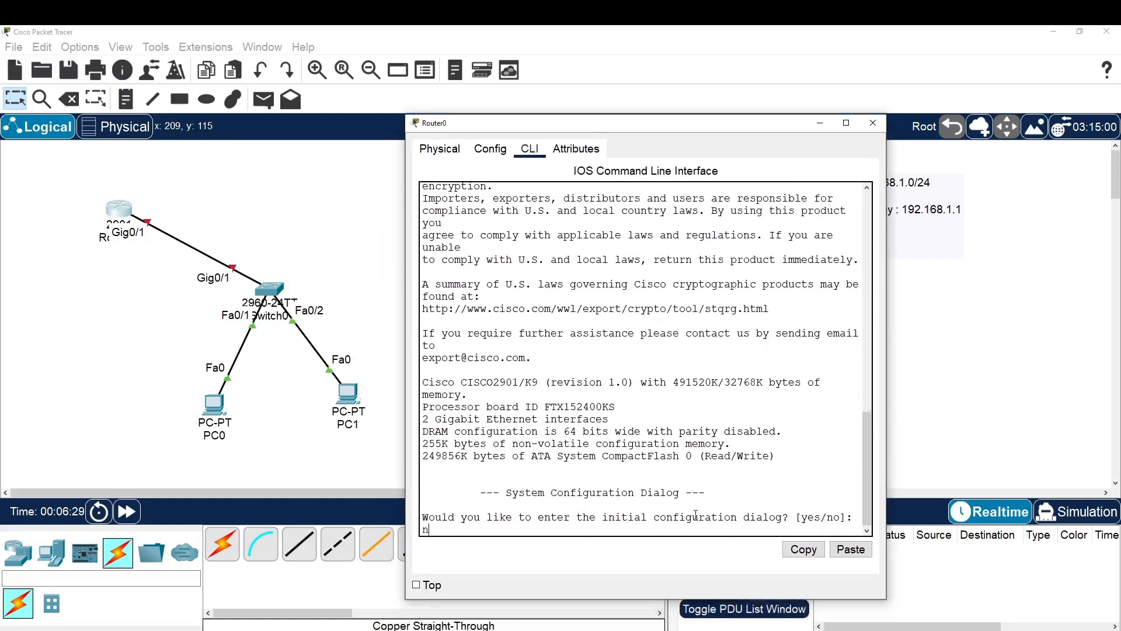
key("Return")
key("Return")
key("Return")
key("Return")
Enter privileged mode on Router0 and switch to global configuration mode
type("en")
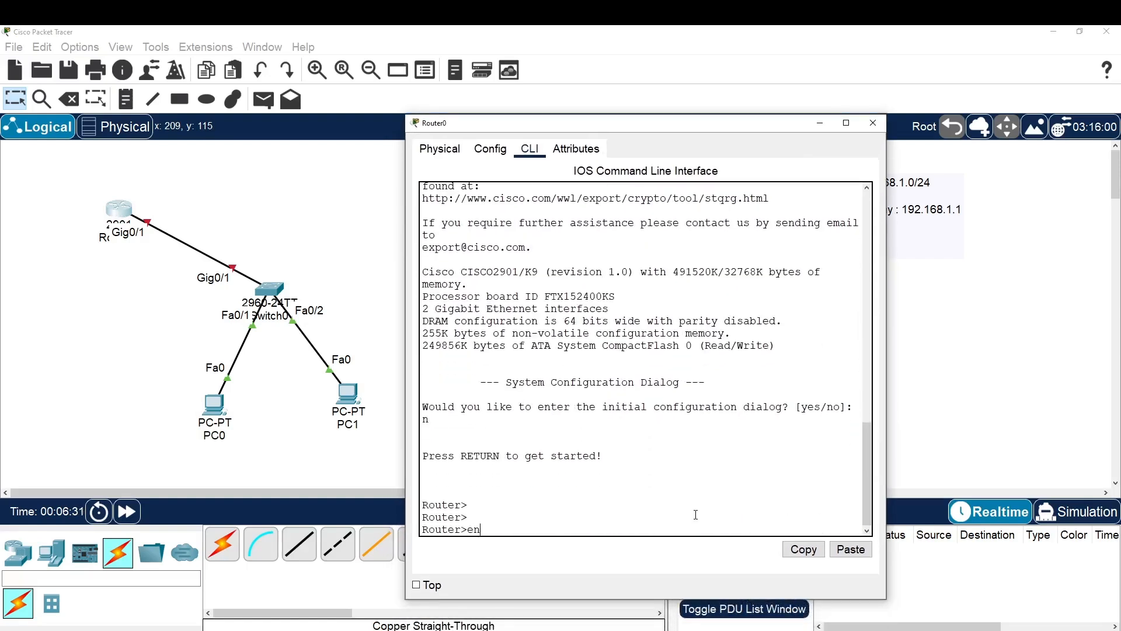
key("Return")
type("conf t")
key("Return")
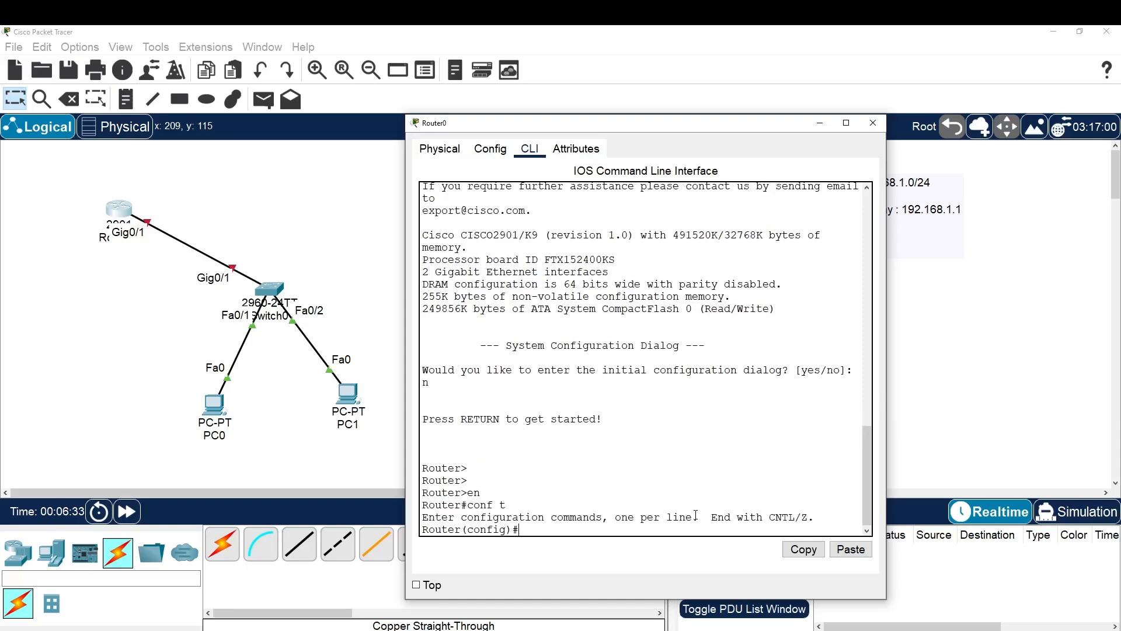
key("Return")
key("Return")
key("Return")
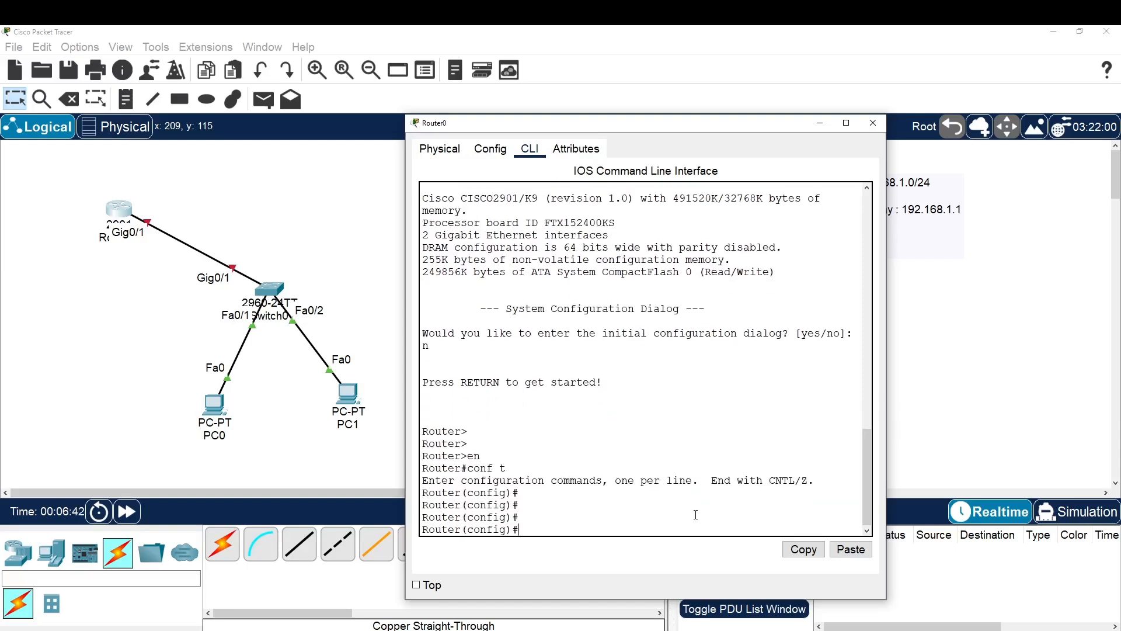
Assign the IP address 192.168.1.1 with mask 255.255.255.0 to Router0's interface g0/1
type("int g0/1")
key("Return")
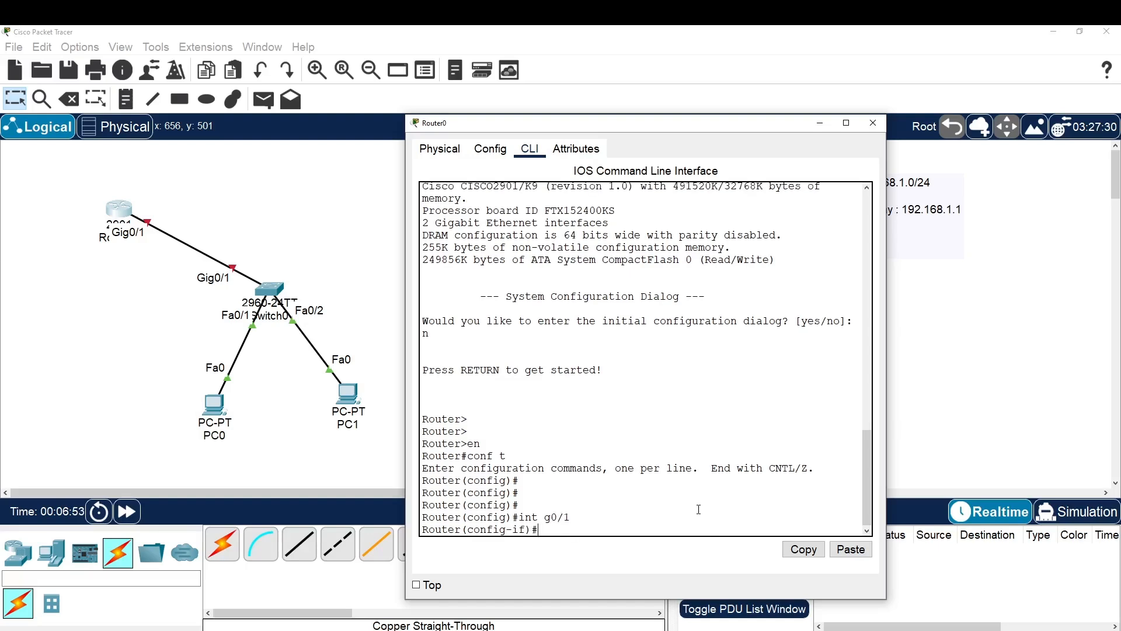
type("ip add")
key("Tab")
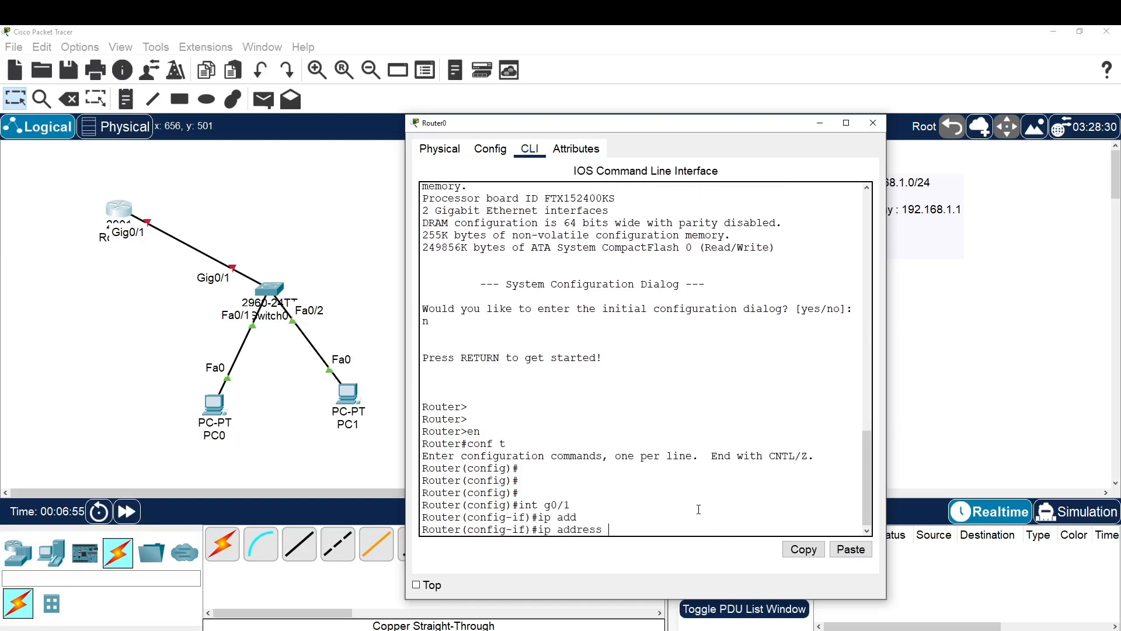
type("192.168.1")
type(".1")
type(" 255.255.2")
type("55.255.0")
key("Return")
Enable interface g0/1 with no shutdown and return to global configuration mode
type("no sh")
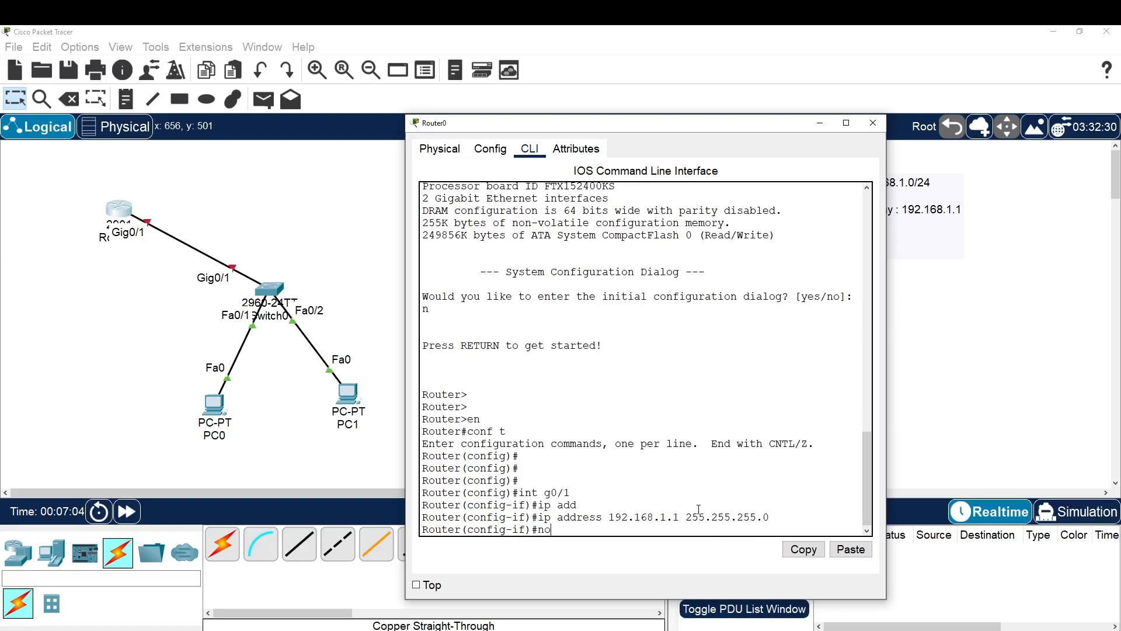
key("Return")
key("Return")
key("Return")
key("Return")
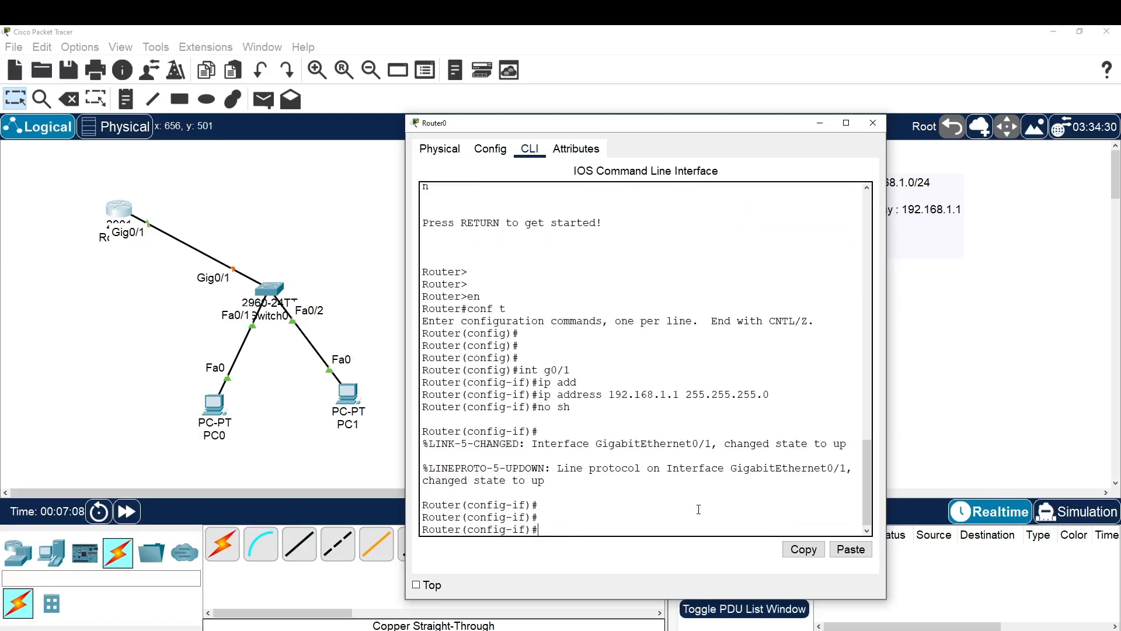
type("exi")
key("Return")
key("Return")
key("Return")
key("Return")
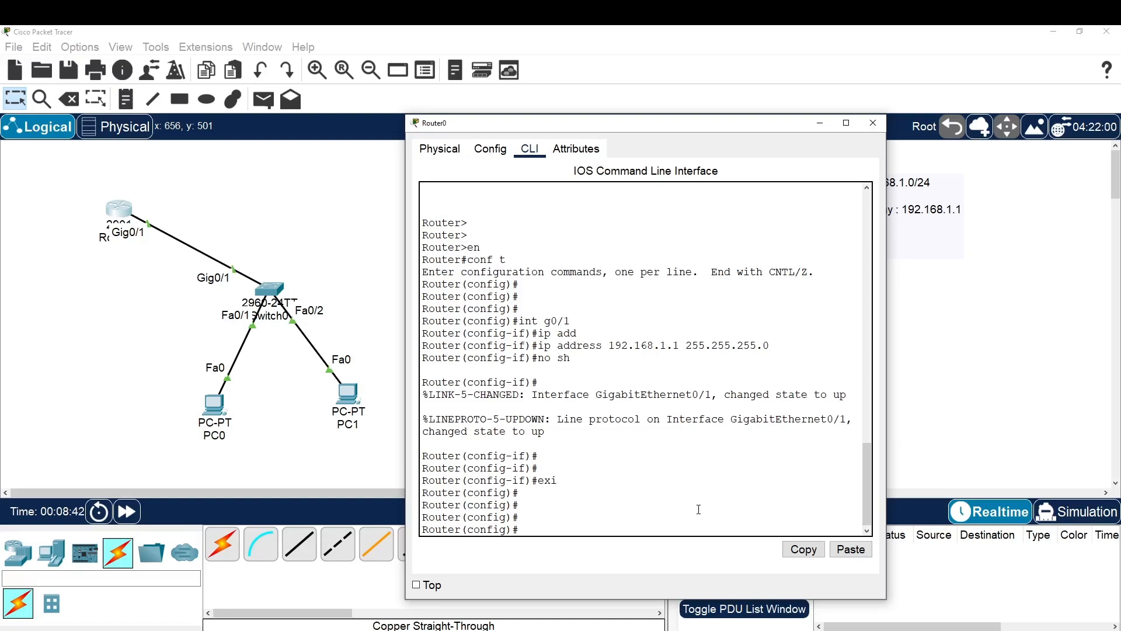
Exclude the addresses 192.168.1.1 through 192.168.1.10 from DHCP assignment on Router0
type("ip dh")
key("Tab")
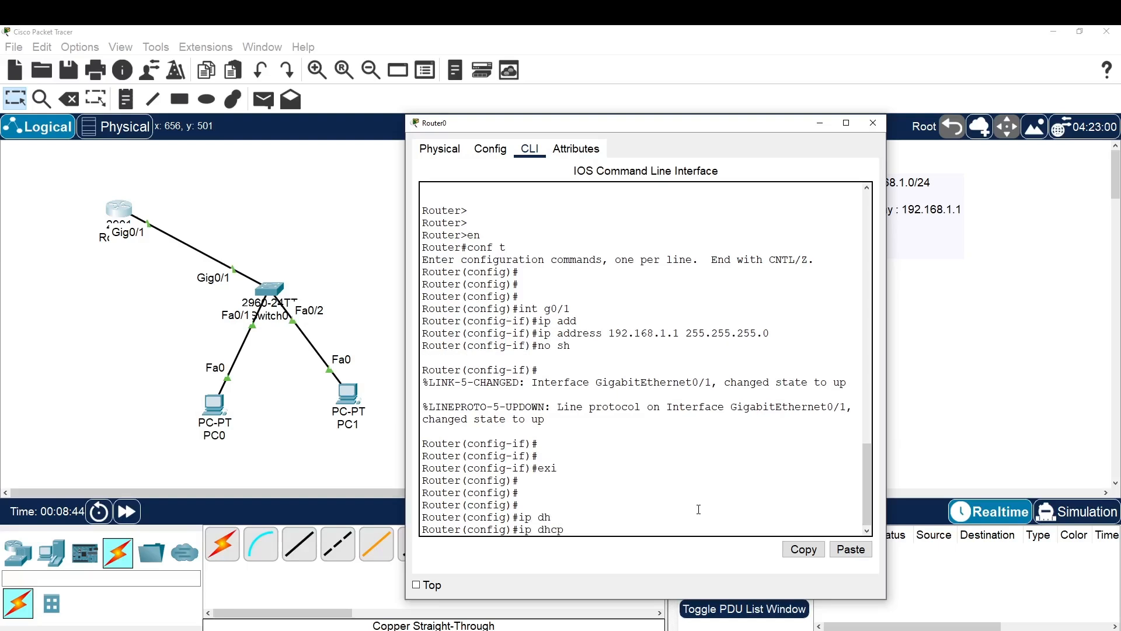
type("ex")
key("Tab")
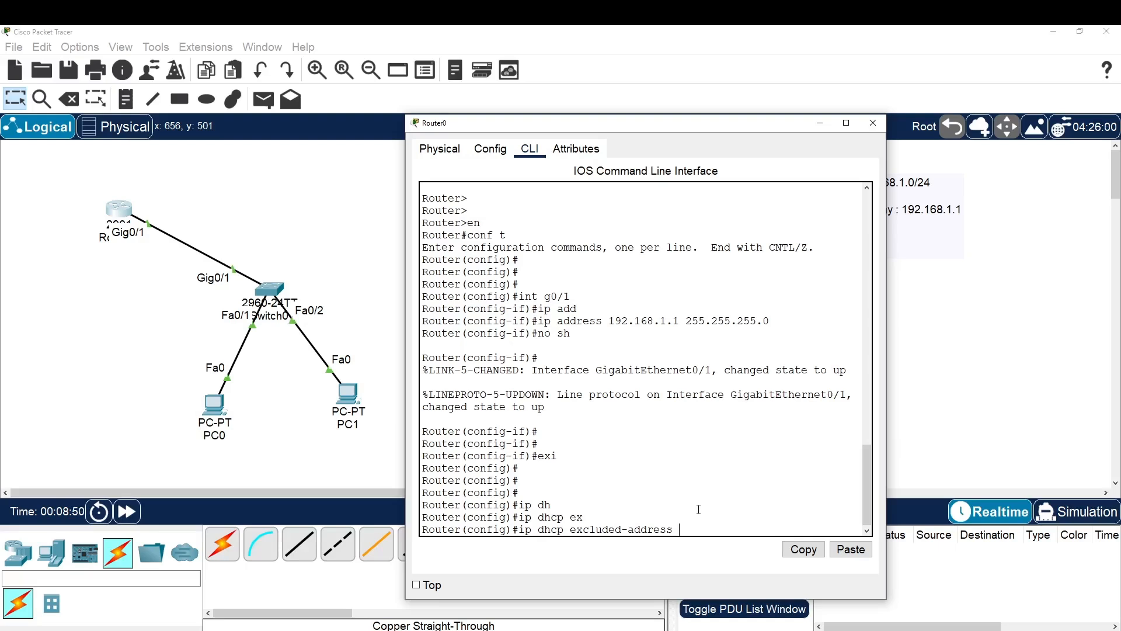
type("192.168.1.1 192.168.1.10")
key("Return")
key("Return")
key("Return")
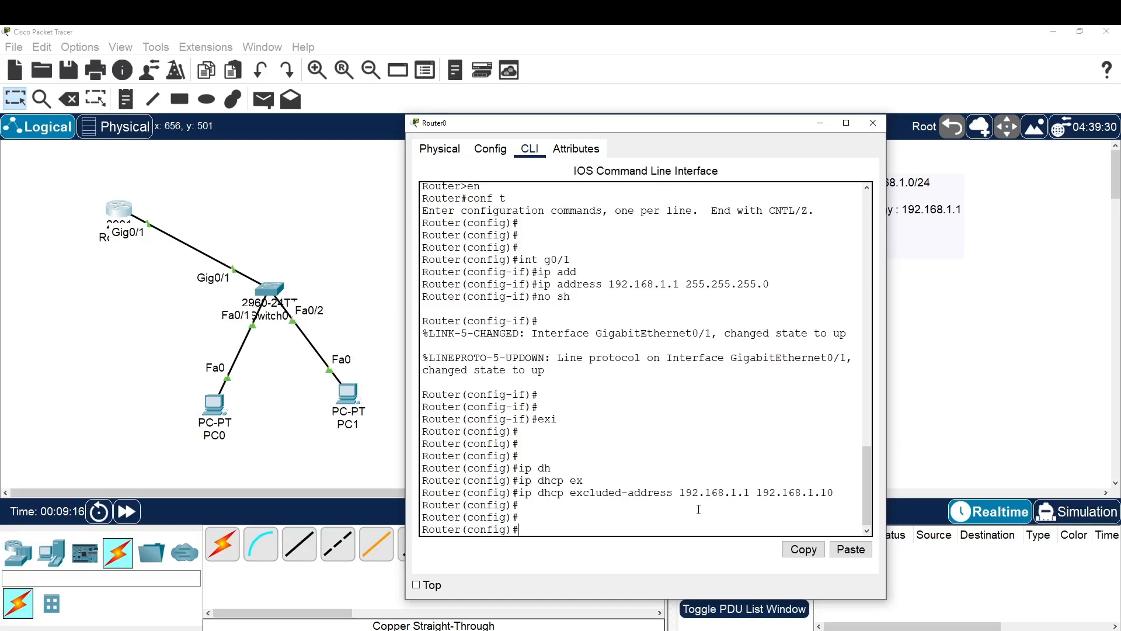
Create a DHCP pool named LAN on Router0, checking the command's expected argument first
type("ip")
type("dhc")
key("Tab")
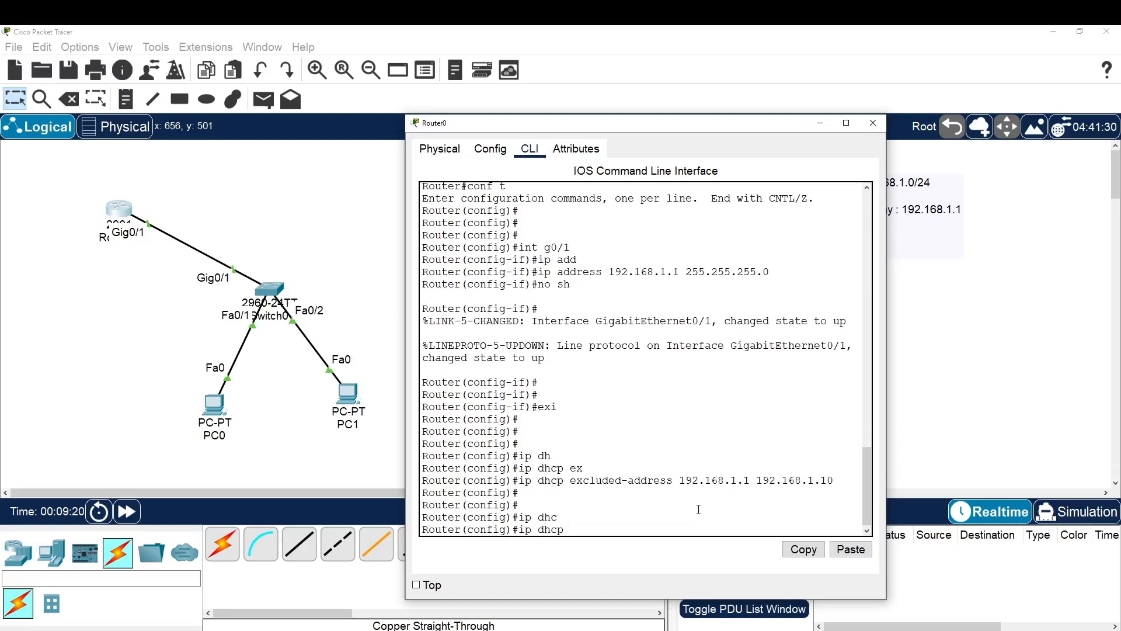
type("po")
key("Tab")
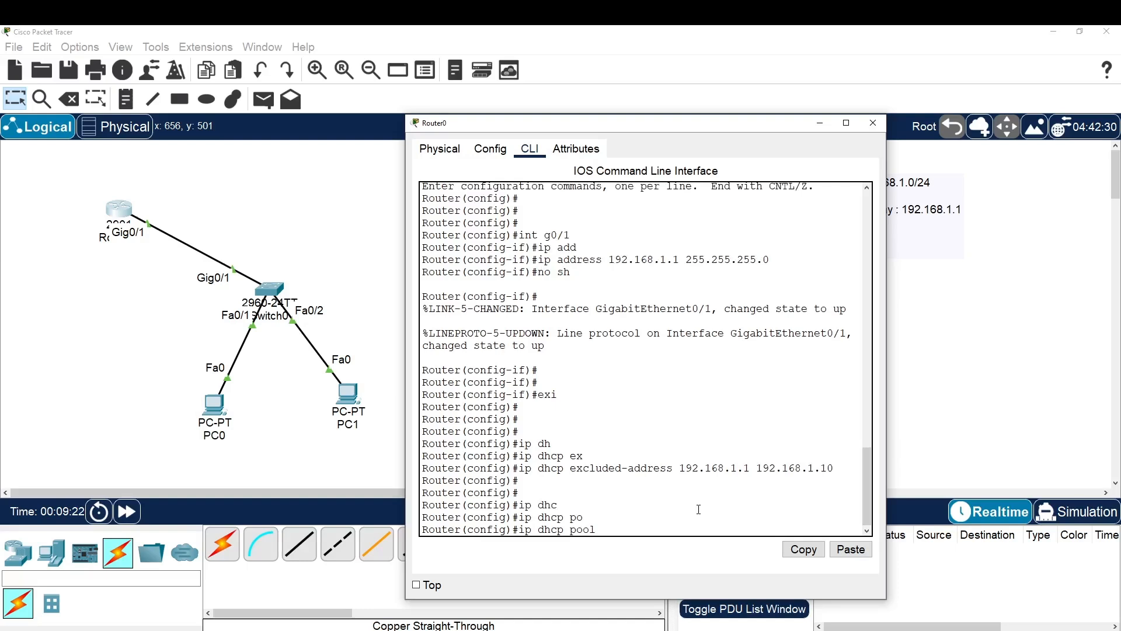
type("?")
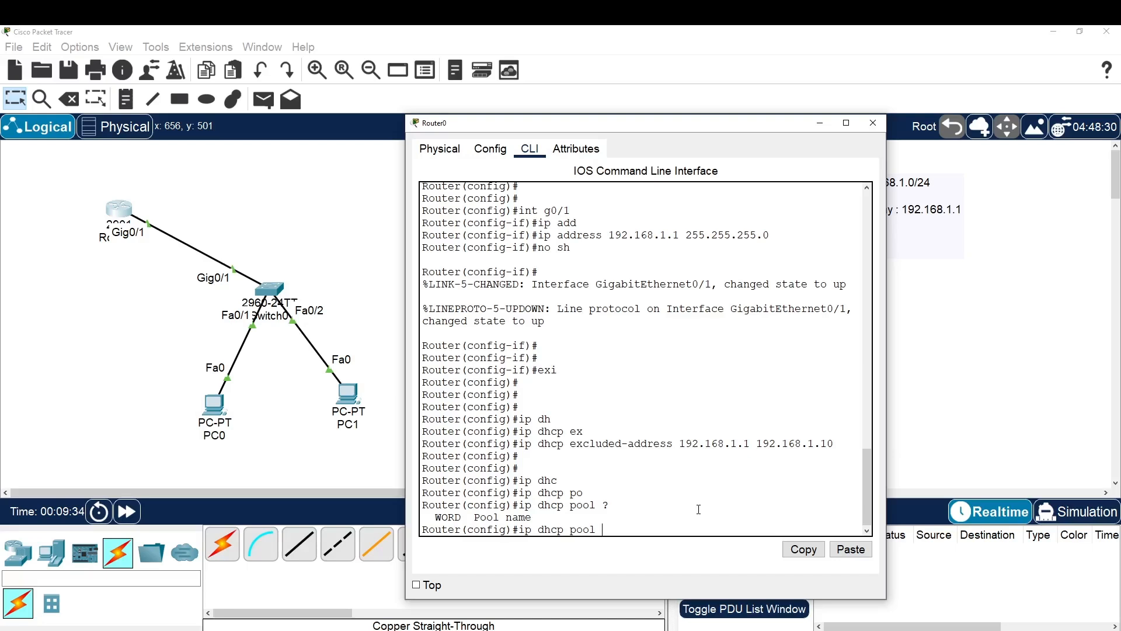
type("LAN")
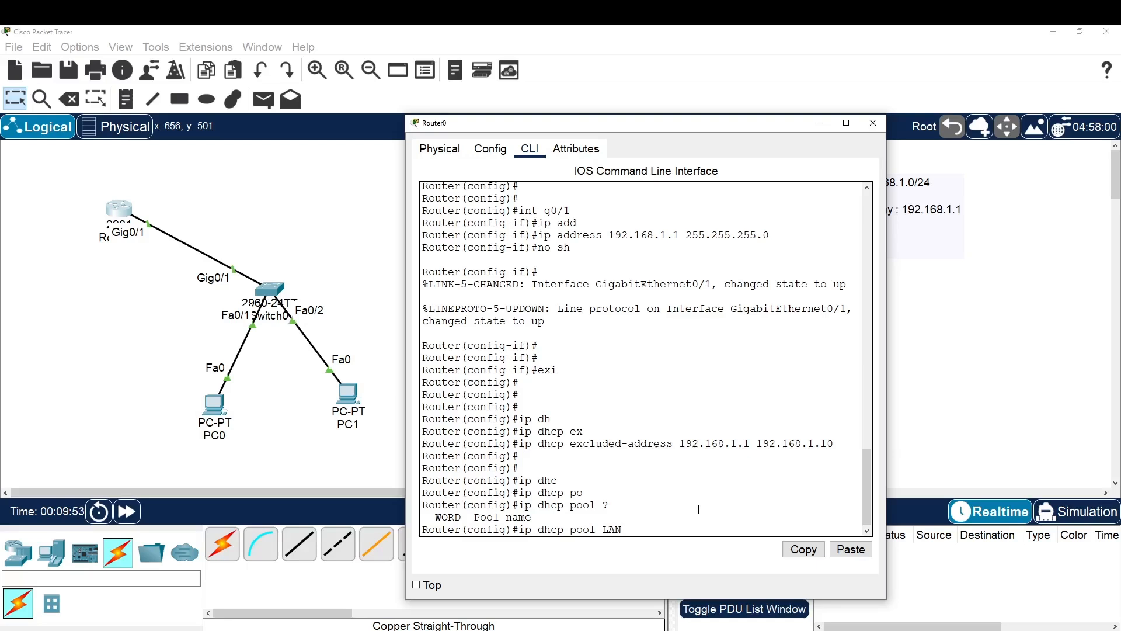
key("Return")
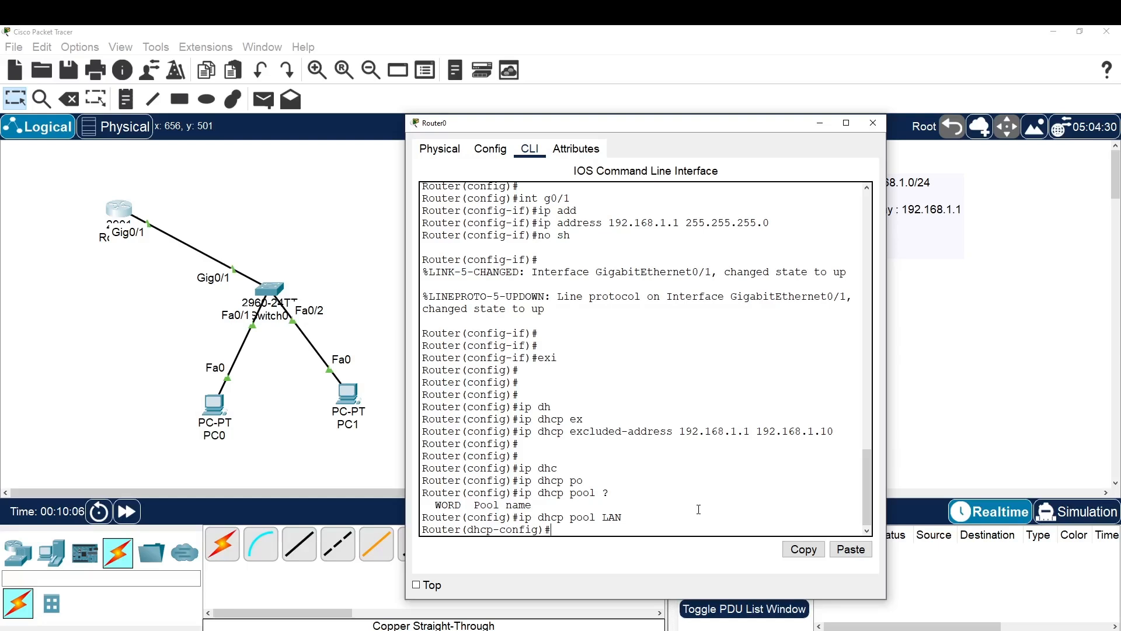
Set the LAN pool's network to 192.168.1.0 with mask 255.255.255.0
type("net")
key("Tab")
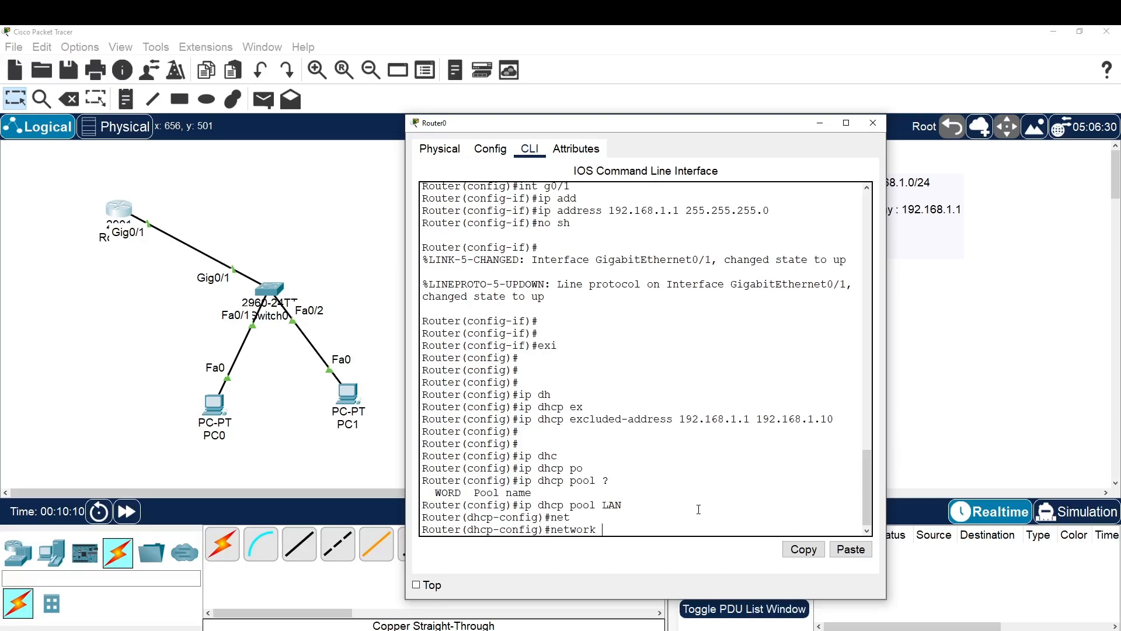
type("192.168.1.0 255.255.255.0")
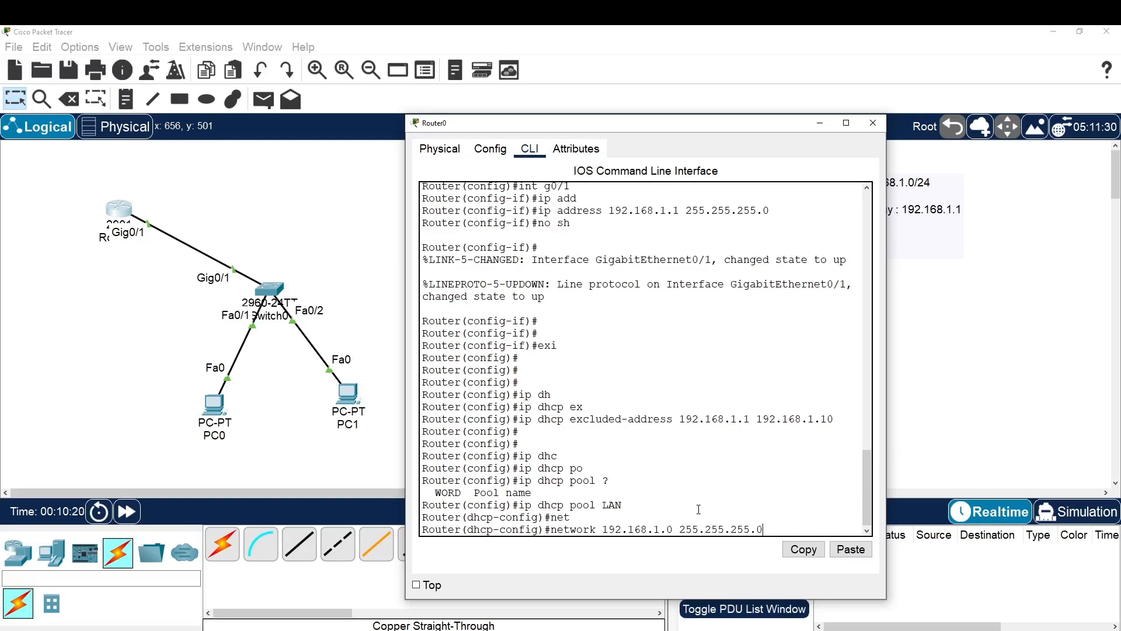
key("Return")
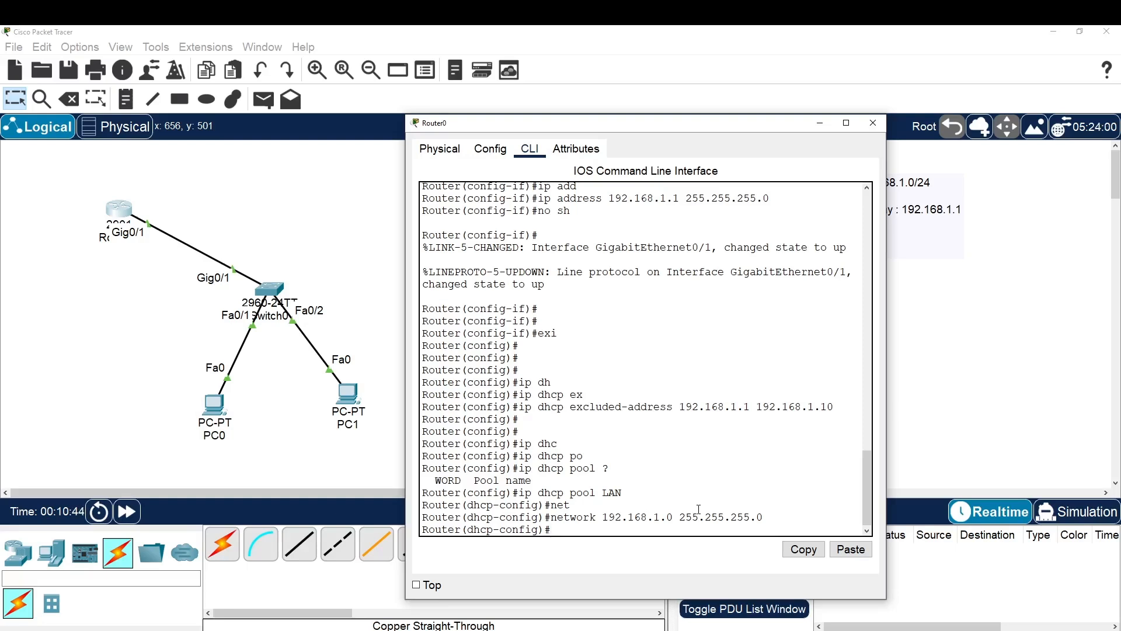
Set the LAN pool's default router to 192.168.1.1
type("def")
key("Tab")
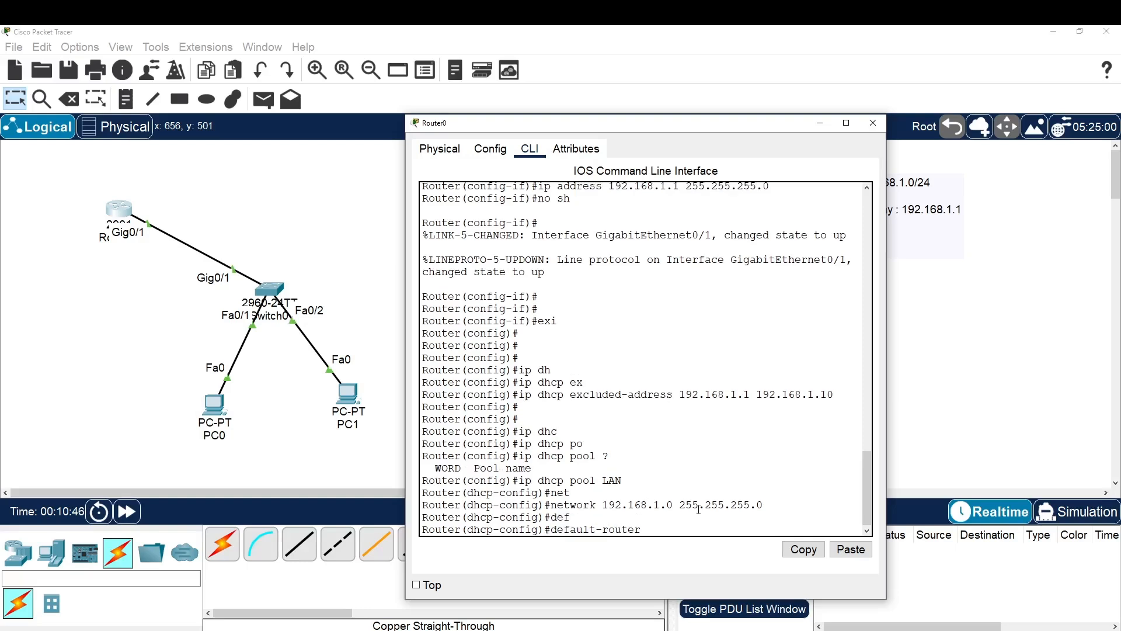
type("192.168.1.1")
key("Return")
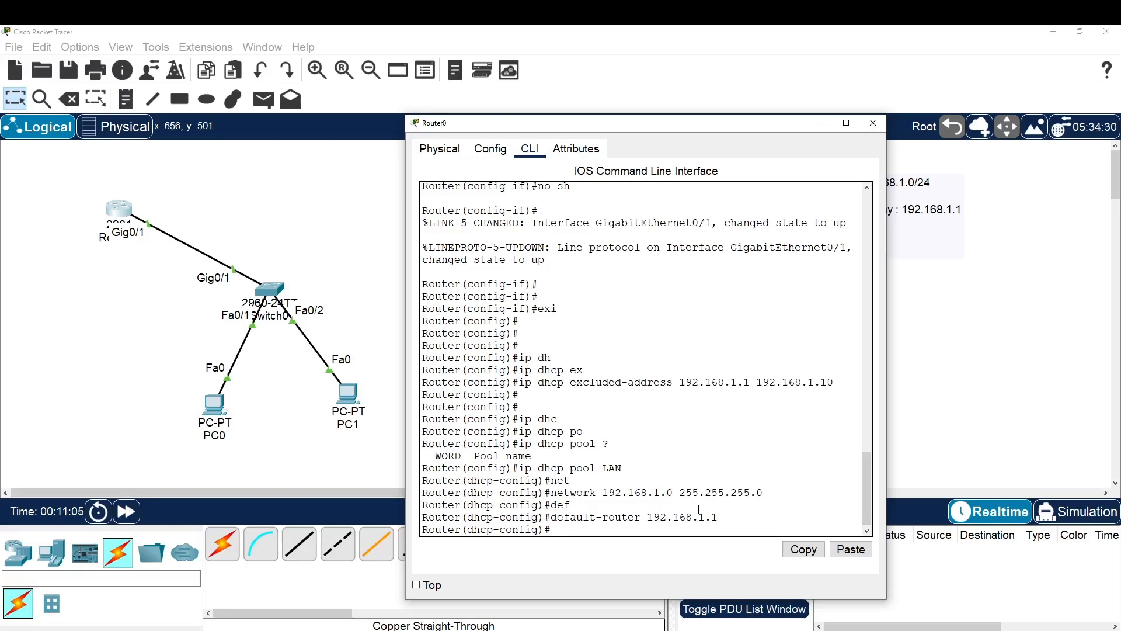
Set the LAN pool's DNS server to 8.8.8.8 and leave DHCP pool configuration mode
type("dn")
key("Tab")
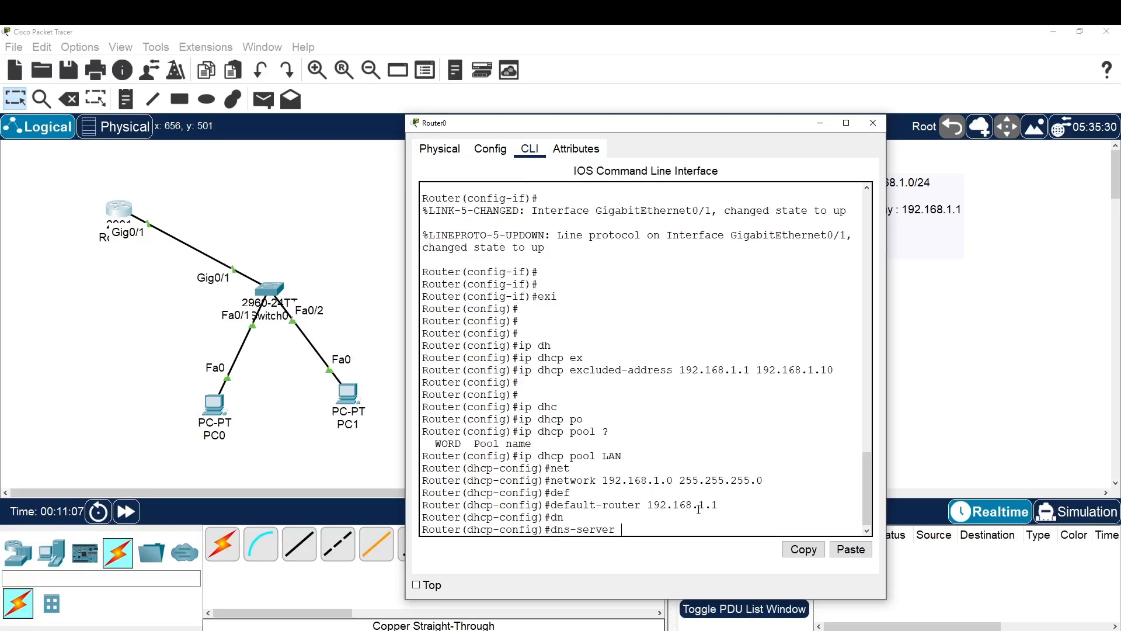
type("8.8.8.8")
key("Return")
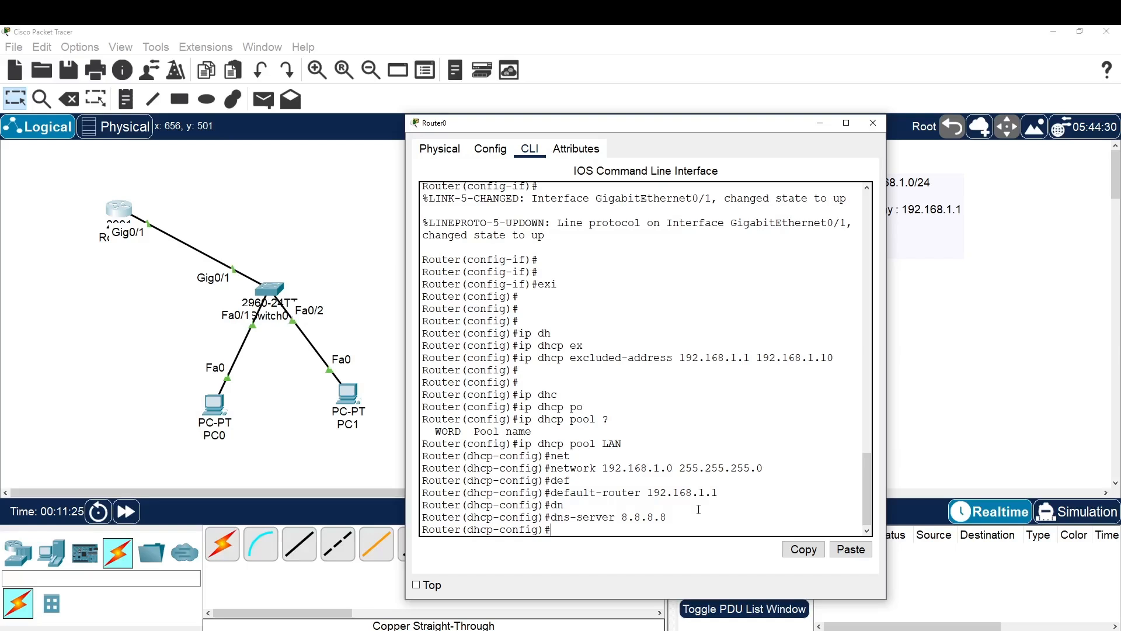
key("Return")
type("exi")
key("Return")
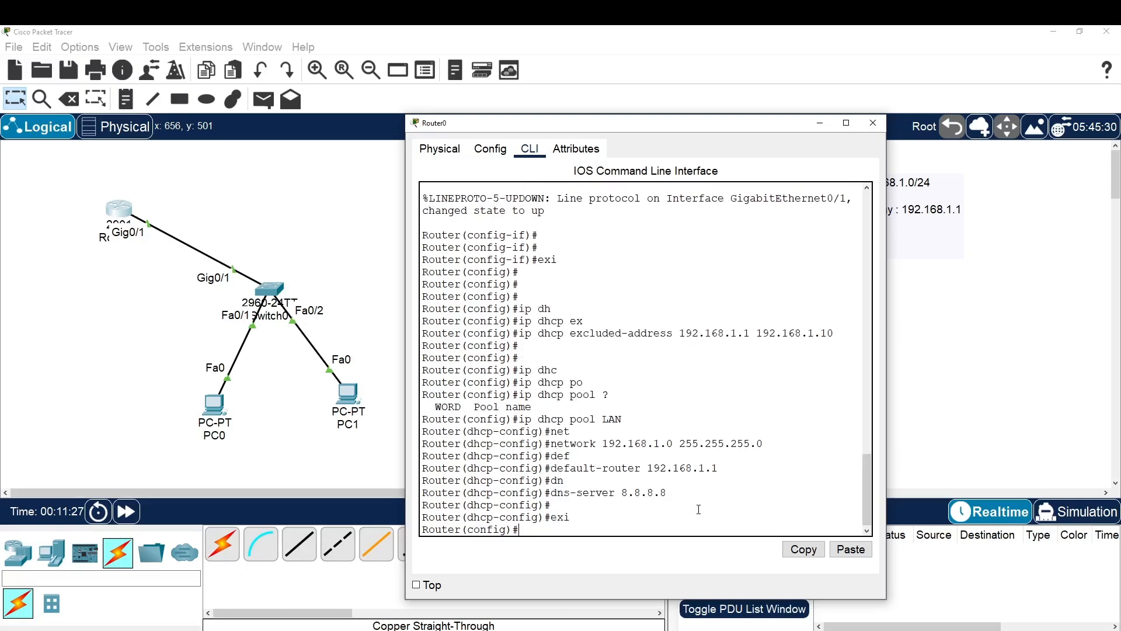
key("Return")
key("Return")
key("Return")
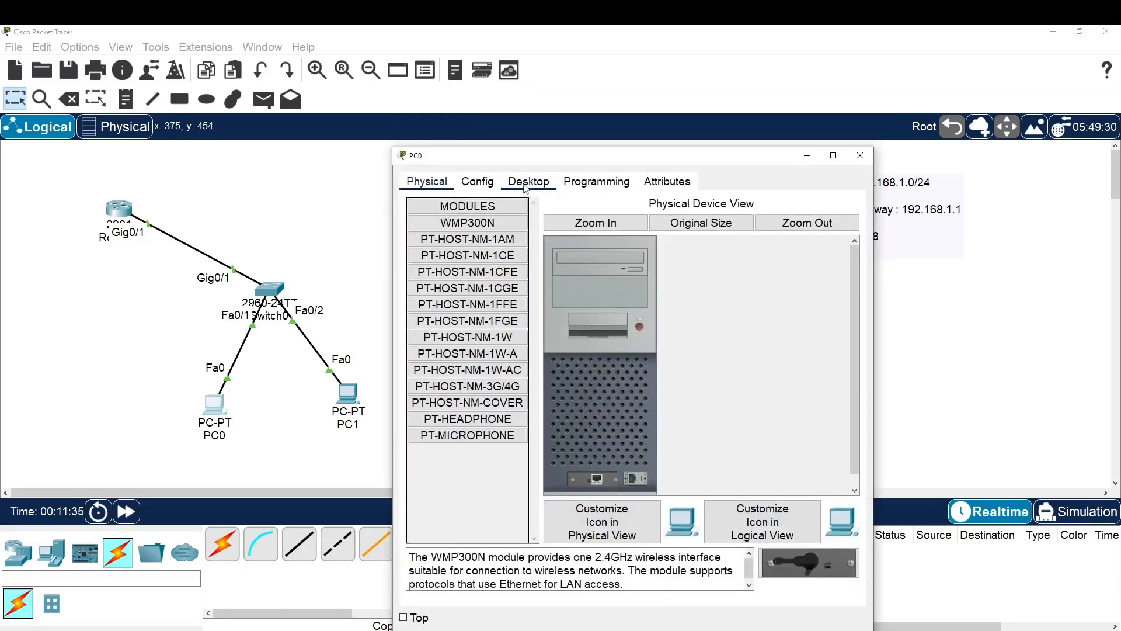
Switch PC0's IPv4 configuration from static to DHCP and close its window
left_click(525, 185)
left_click_drag(576, 159, 591, 121)
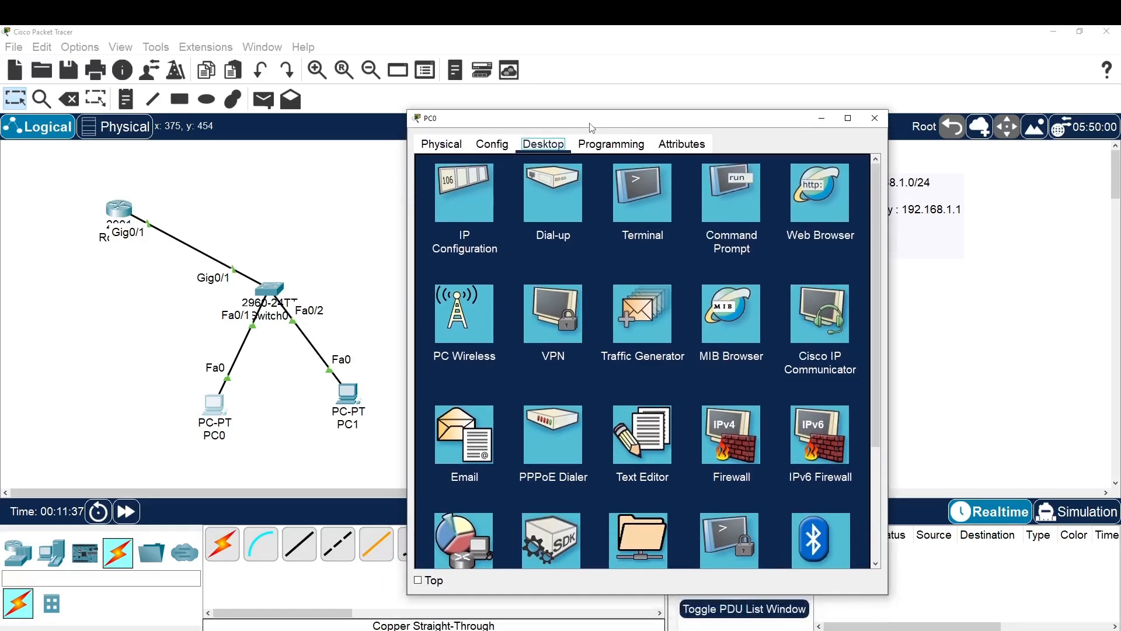
left_click(472, 195)
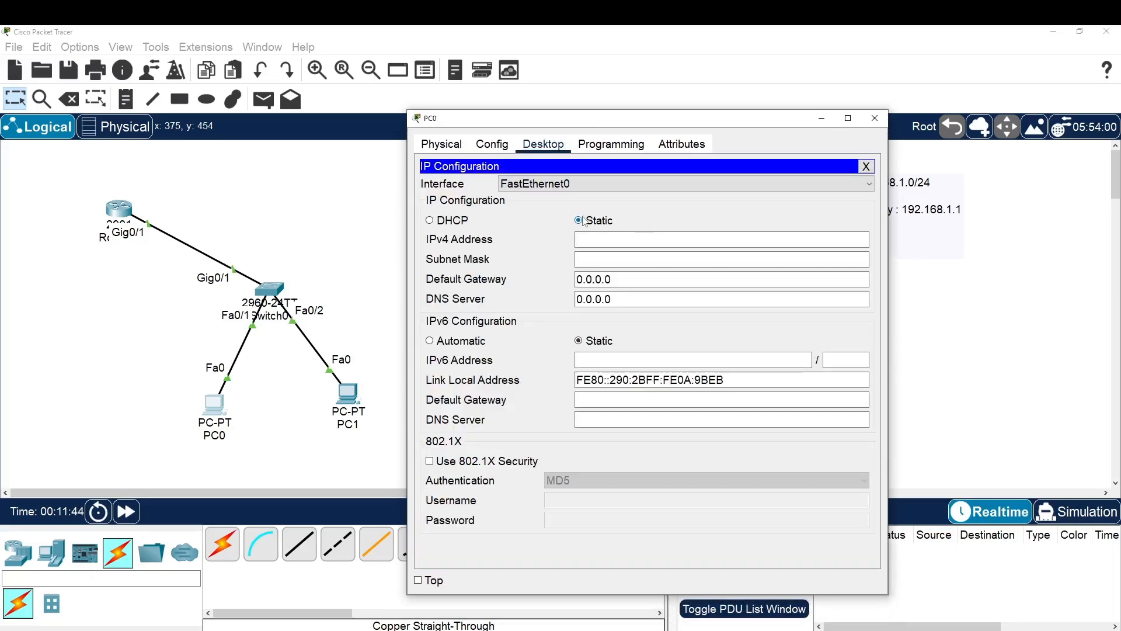
left_click(448, 225)
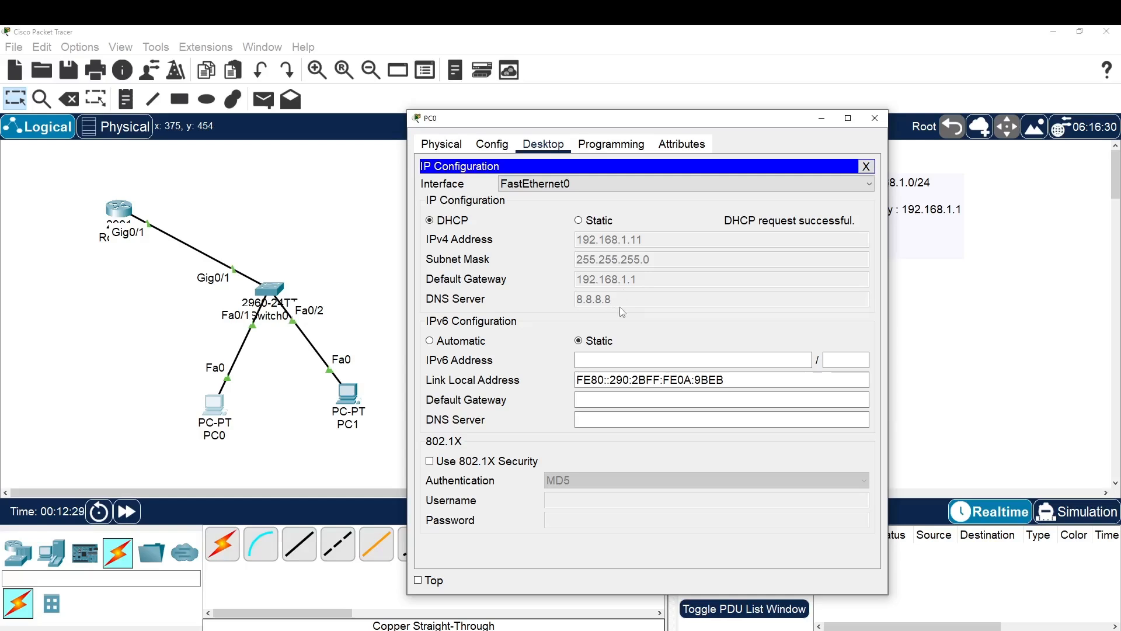
left_click(872, 119)
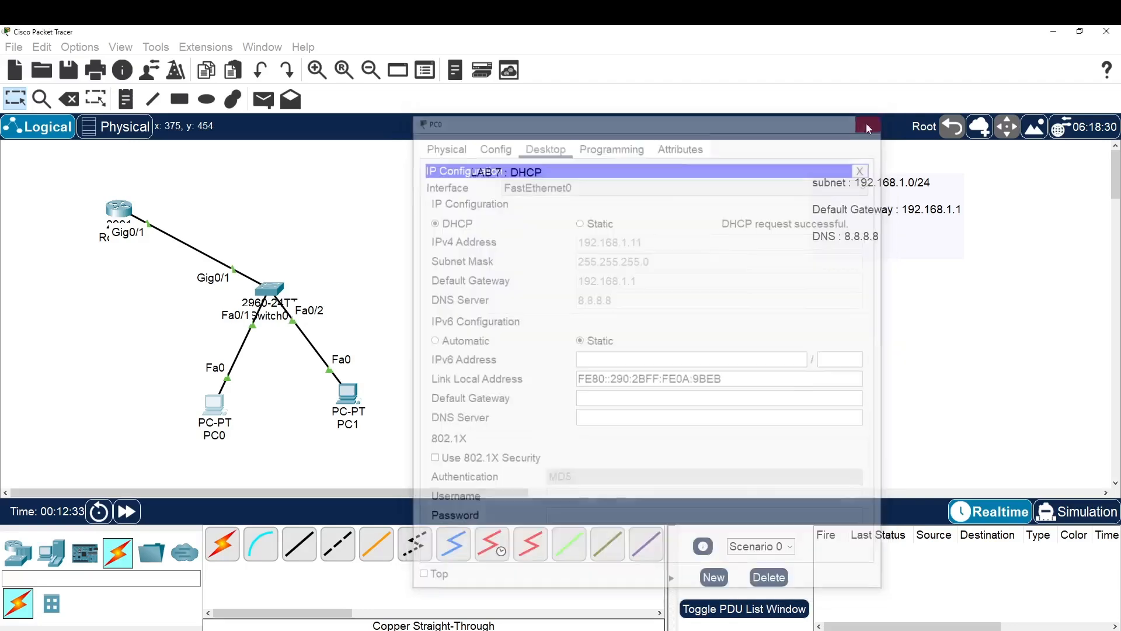
Switch PC1's IPv4 configuration from static to DHCP
left_click(349, 395)
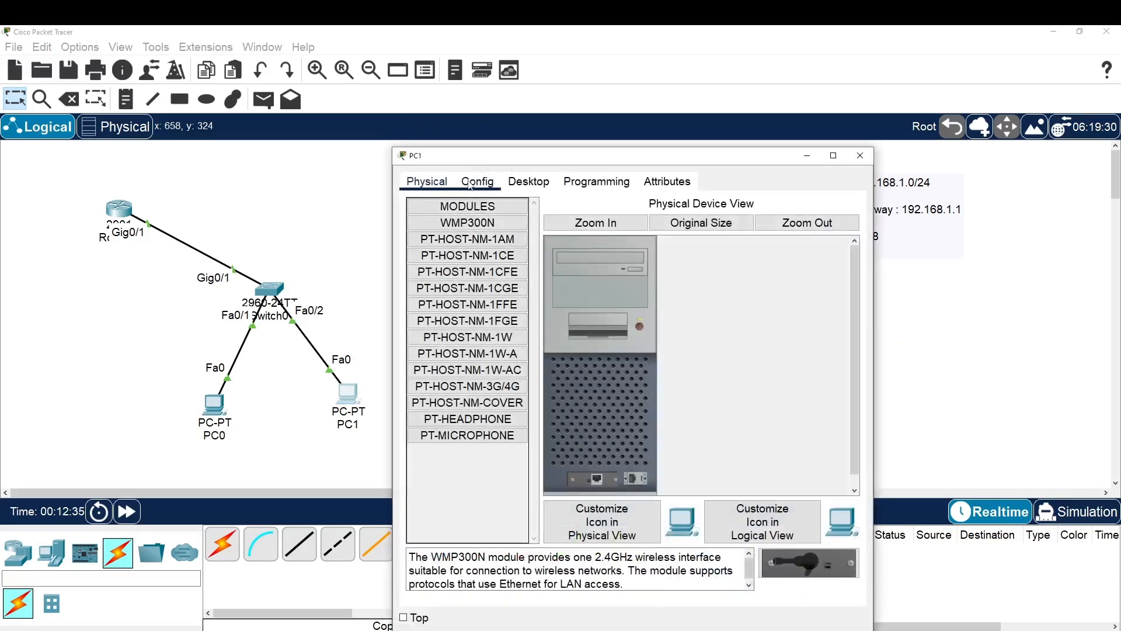
left_click(526, 186)
left_click(441, 244)
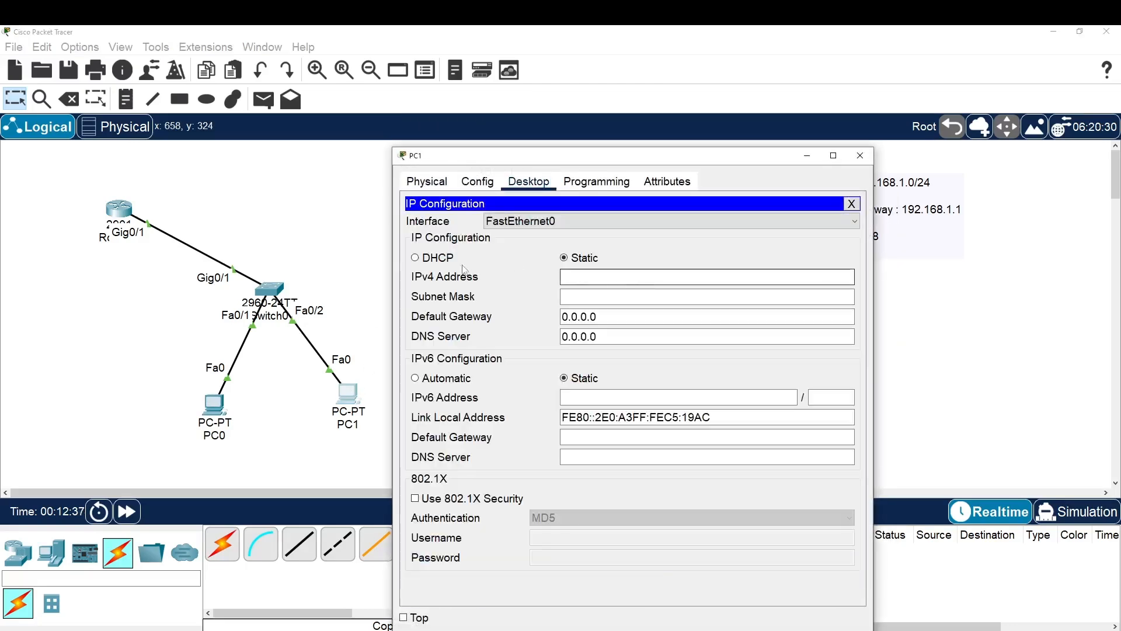
left_click(435, 257)
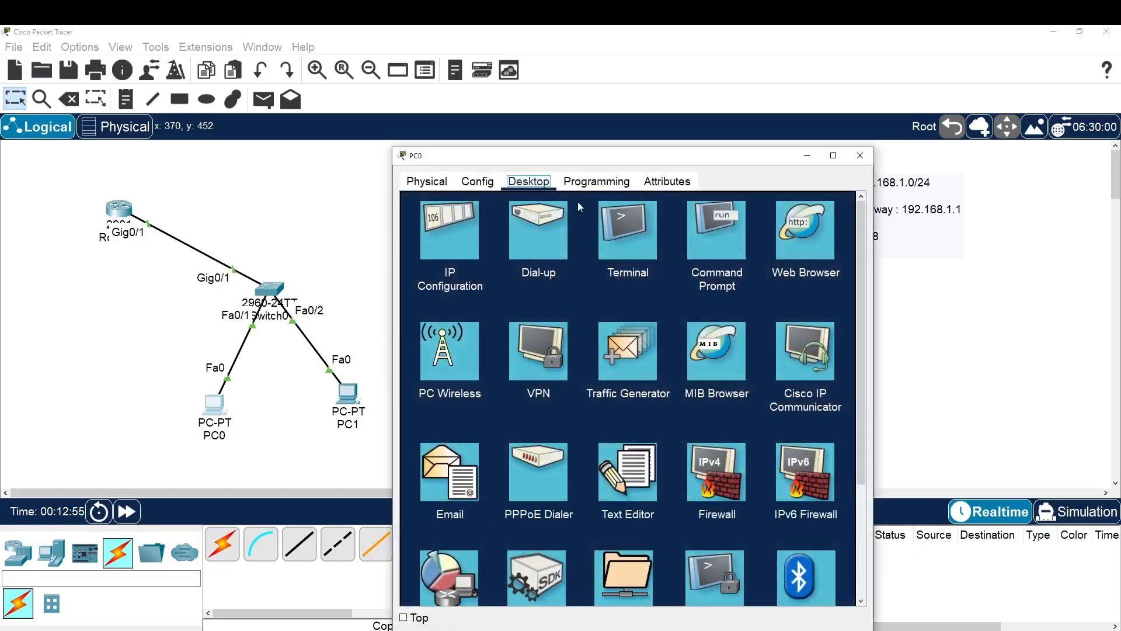
Ping 192.168.1.12 from PC0's command prompt to test connectivity with PC1
left_click(709, 246)
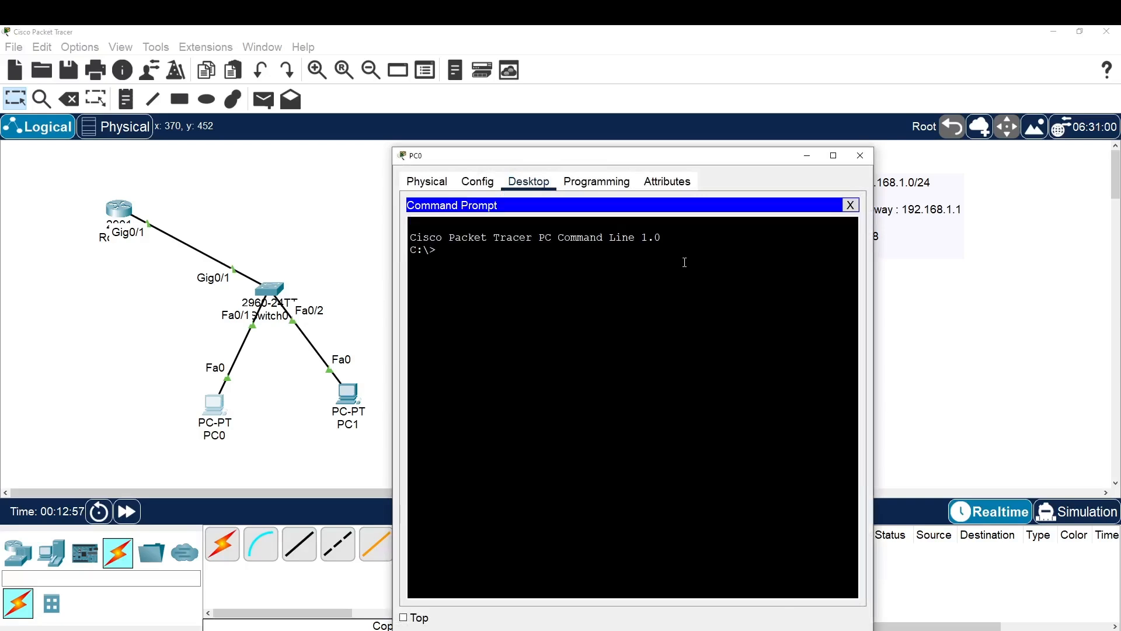
type("ping 192.16")
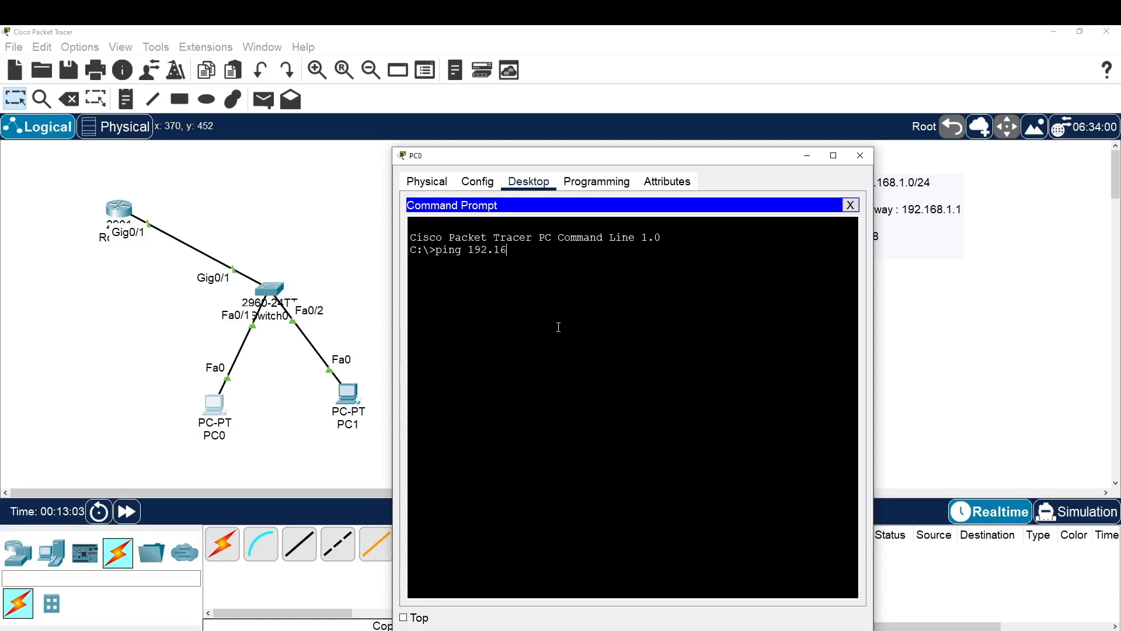
type("8.1.12")
key("Return")
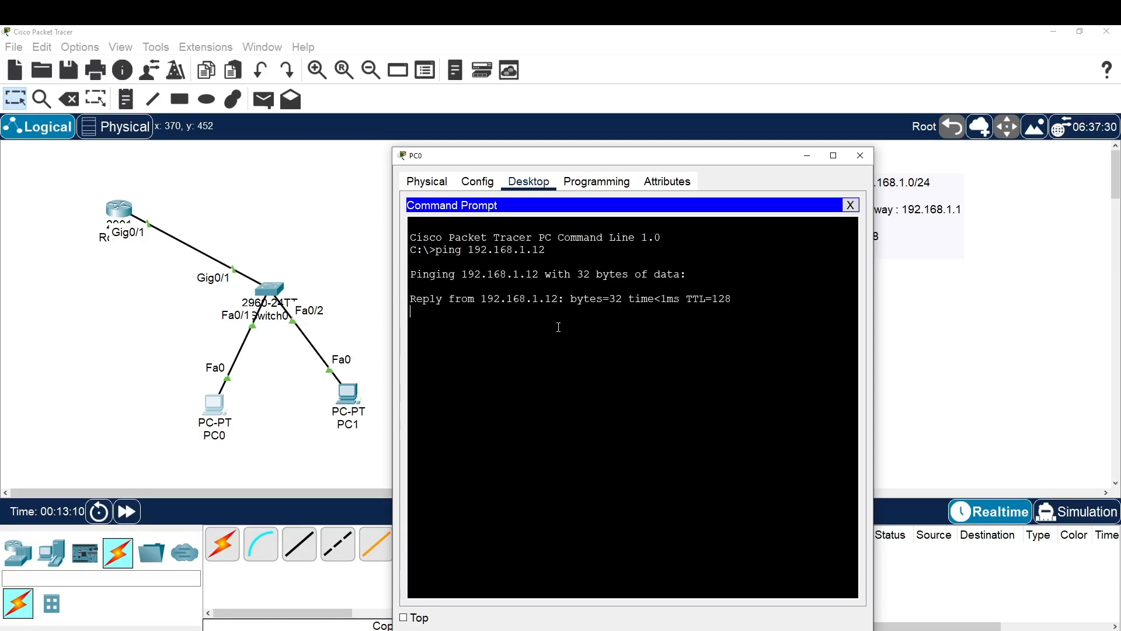
left_click_drag(691, 159, 798, 115)
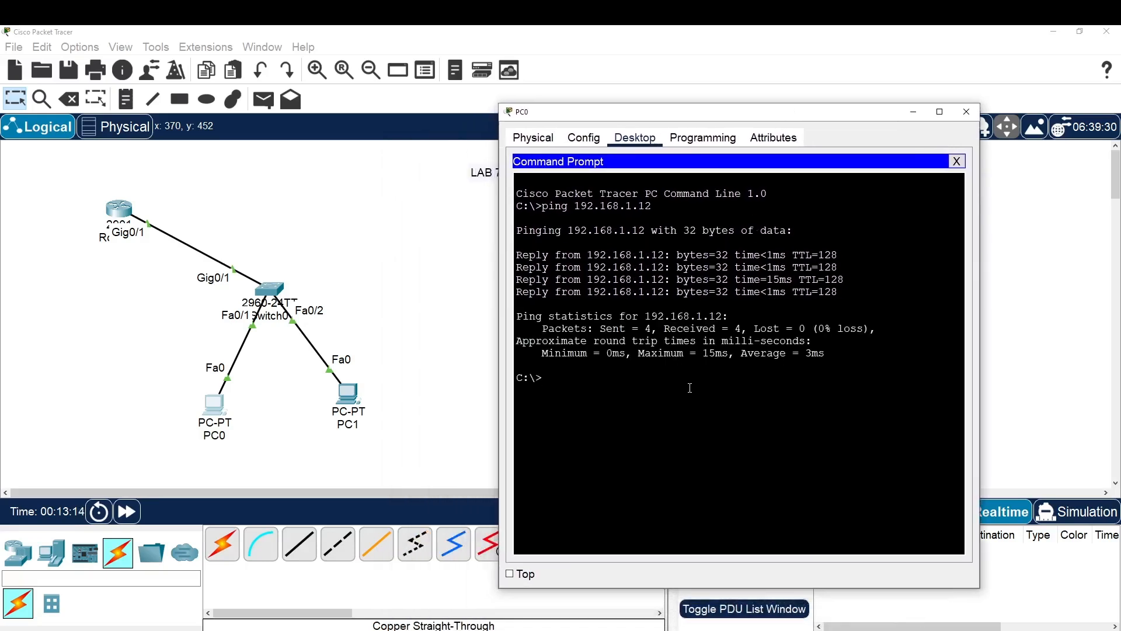
Ping the default gateway 192.168.1.1 from PC0 and review both ping commands
key("Return")
key("Up")
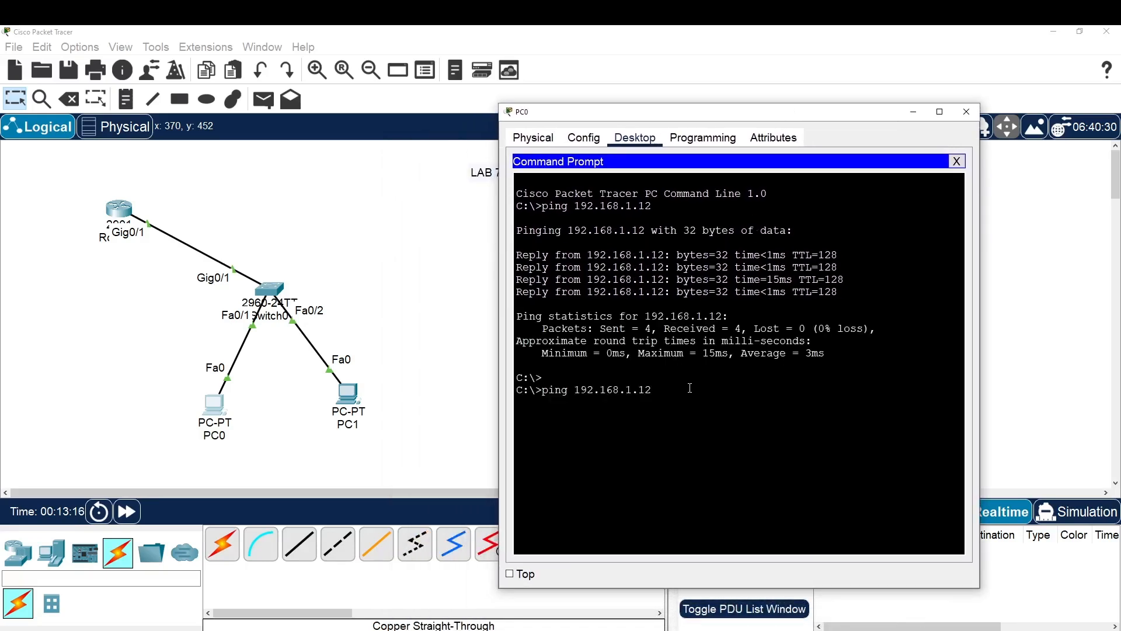
key("BackSpace")
key("Return")
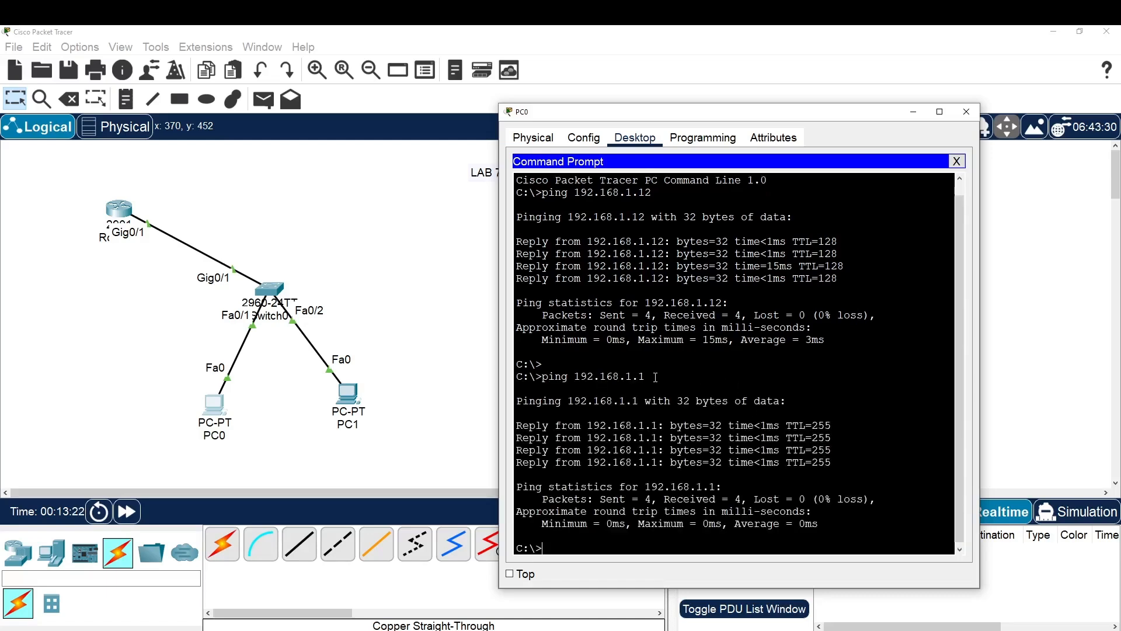
left_click_drag(646, 377, 586, 366)
left_click_drag(651, 193, 559, 197)
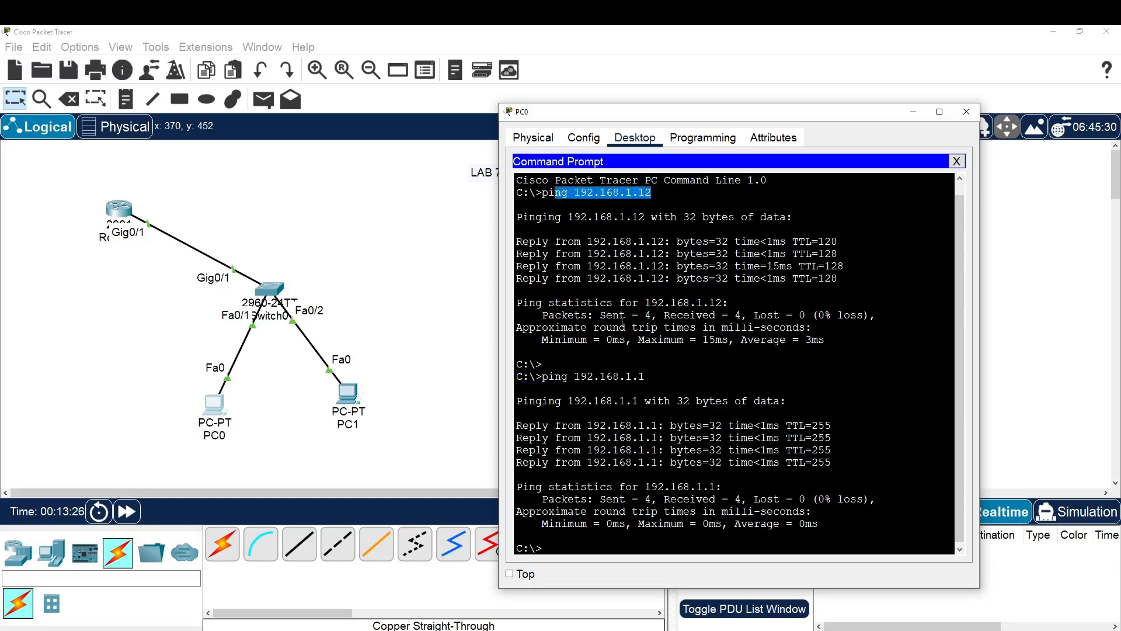
left_click(672, 369)
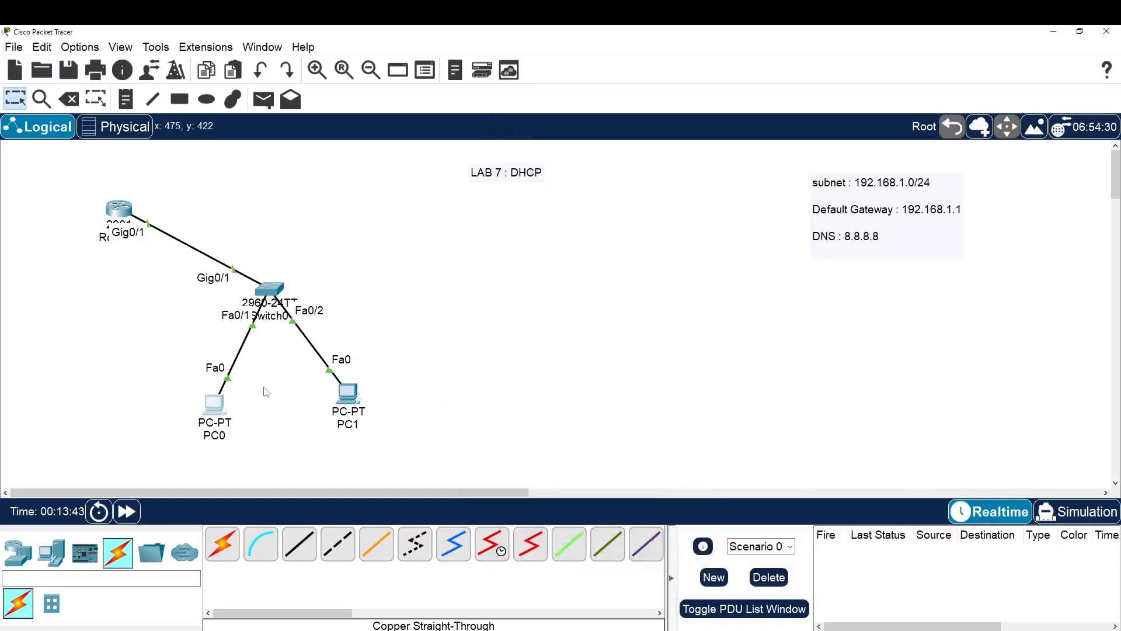
Reopen PC0 and view the IP configuration it obtained through DHCP
left_click(212, 405)
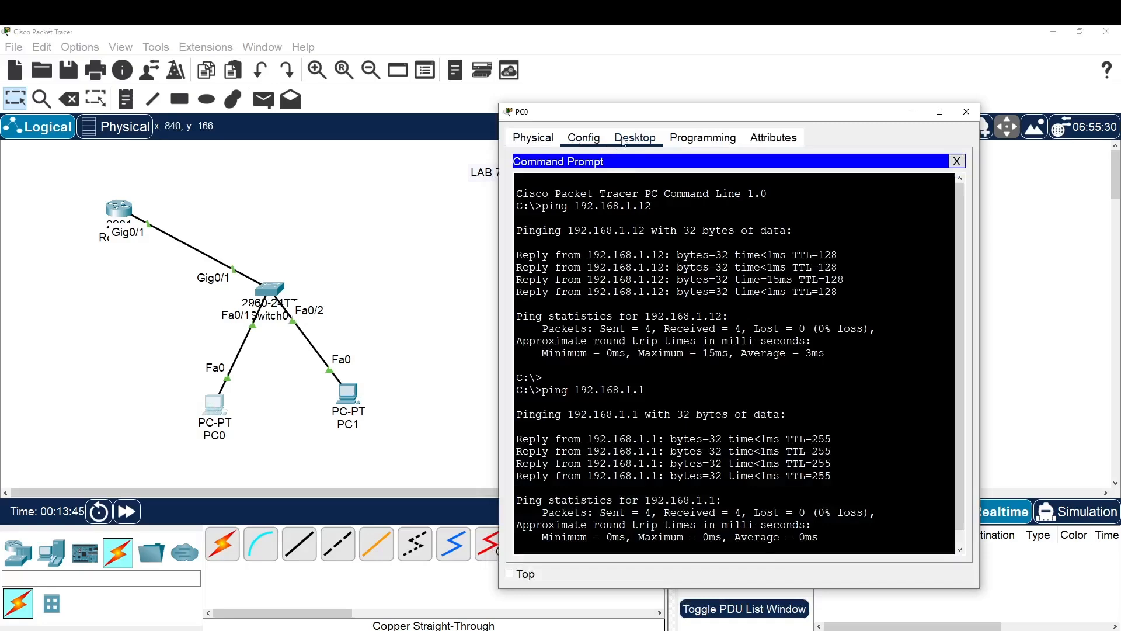
left_click(957, 161)
left_click(569, 200)
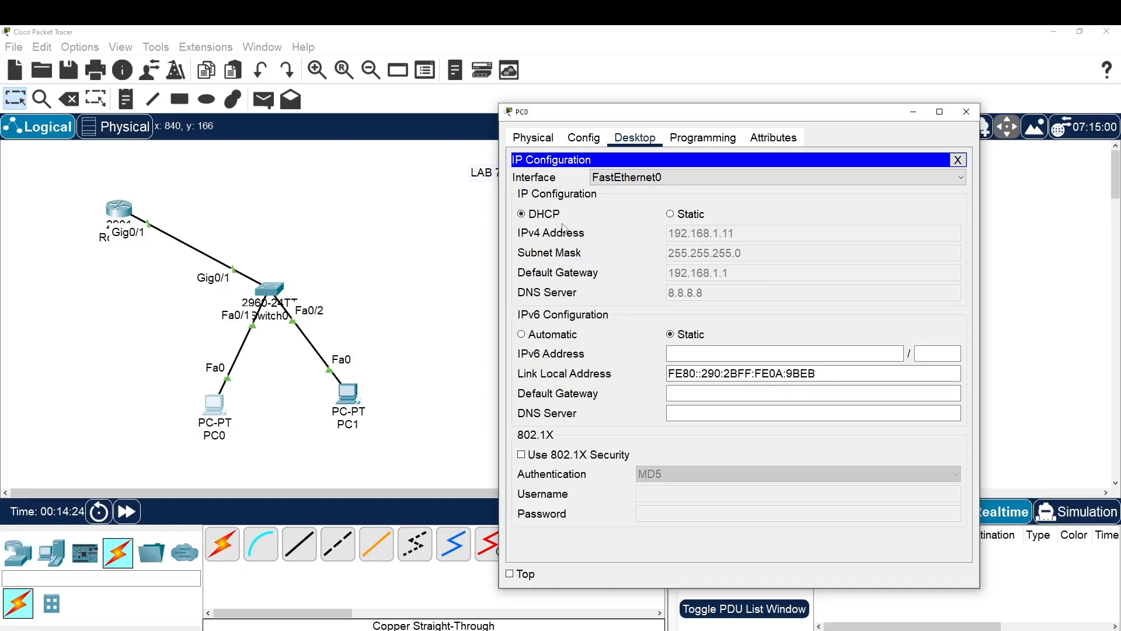
Return to Router0's command line and exit global configuration mode to the privileged prompt
left_click(106, 217)
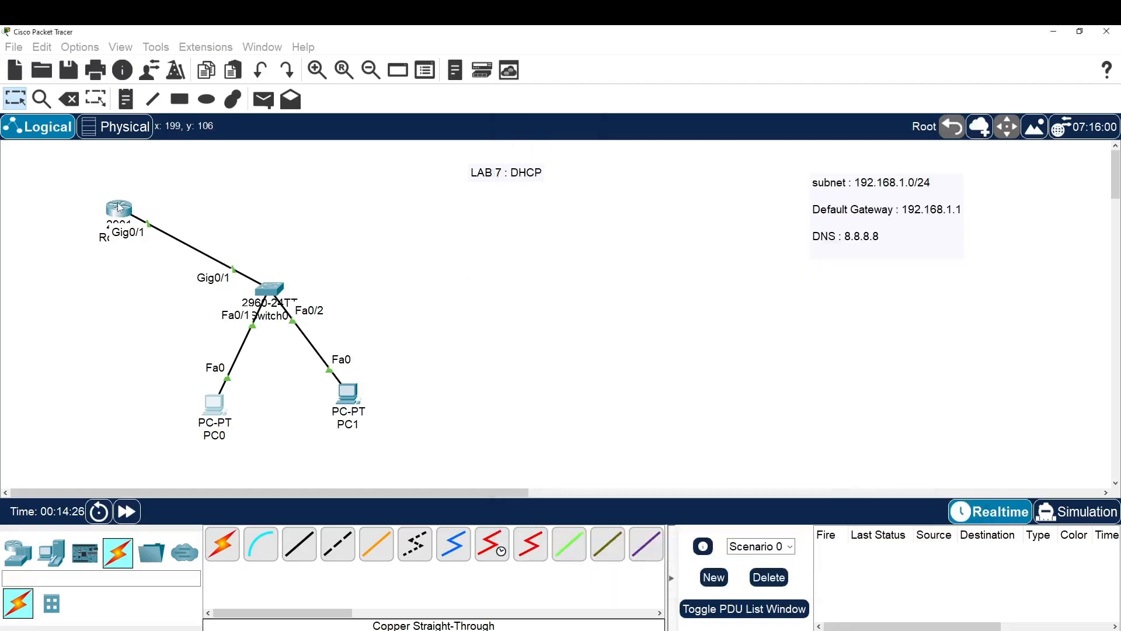
key("Return")
key("Return")
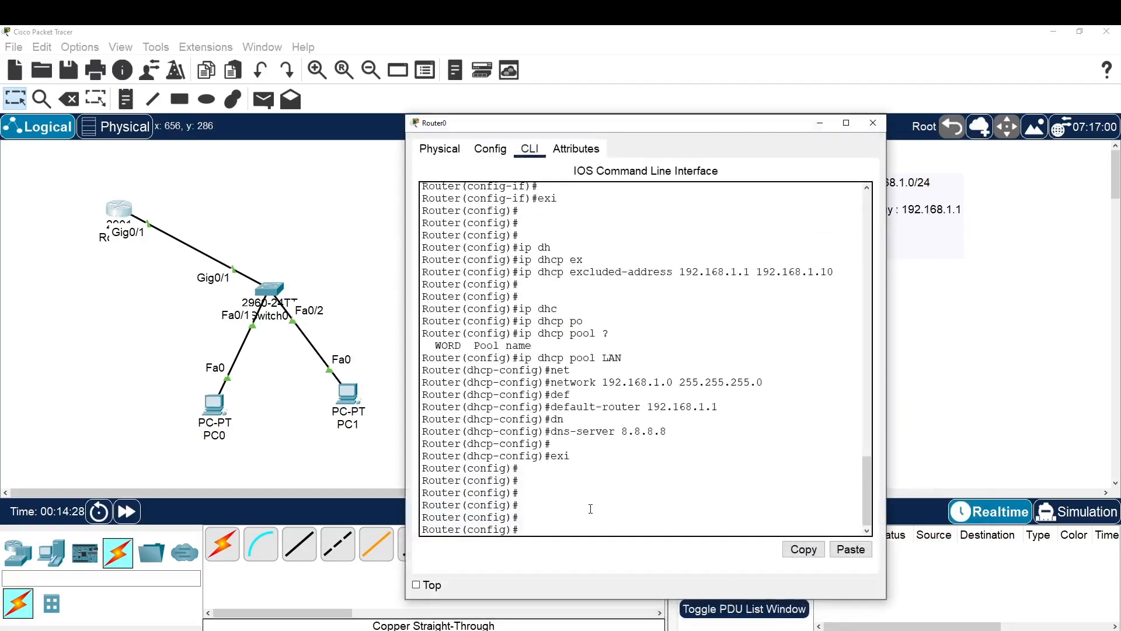
type("exi")
key("Return")
key("Return")
key("Return")
key("Return")
key("Return")
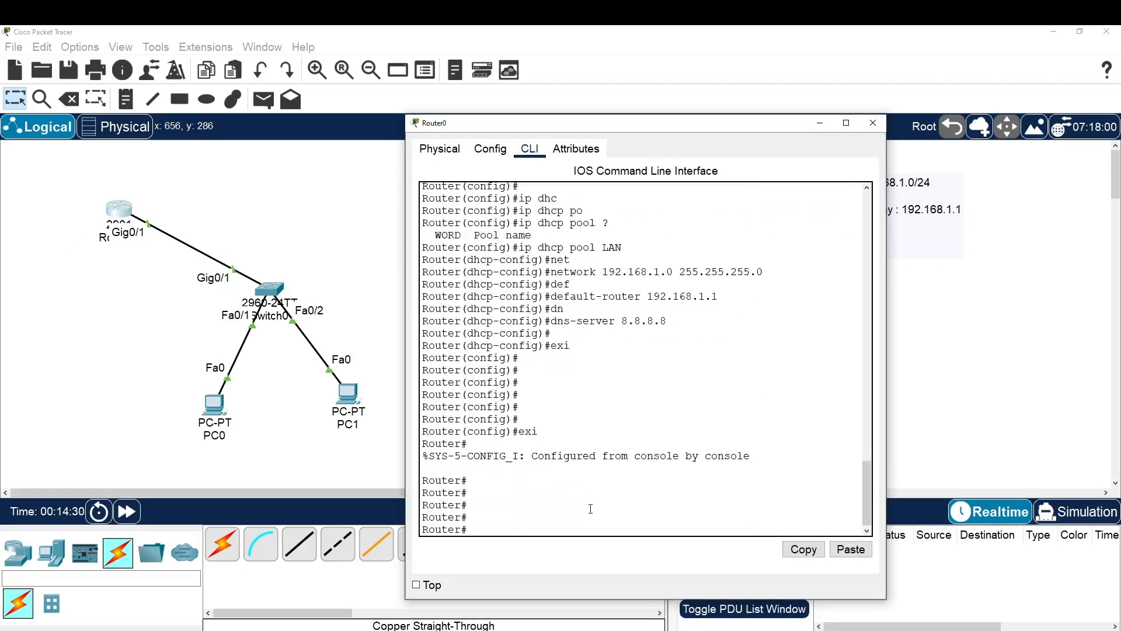
Display Router0's DHCP leases with show ip dhcp binding and widen the router window to fit the table
type("sh")
key("Tab")
type("ip")
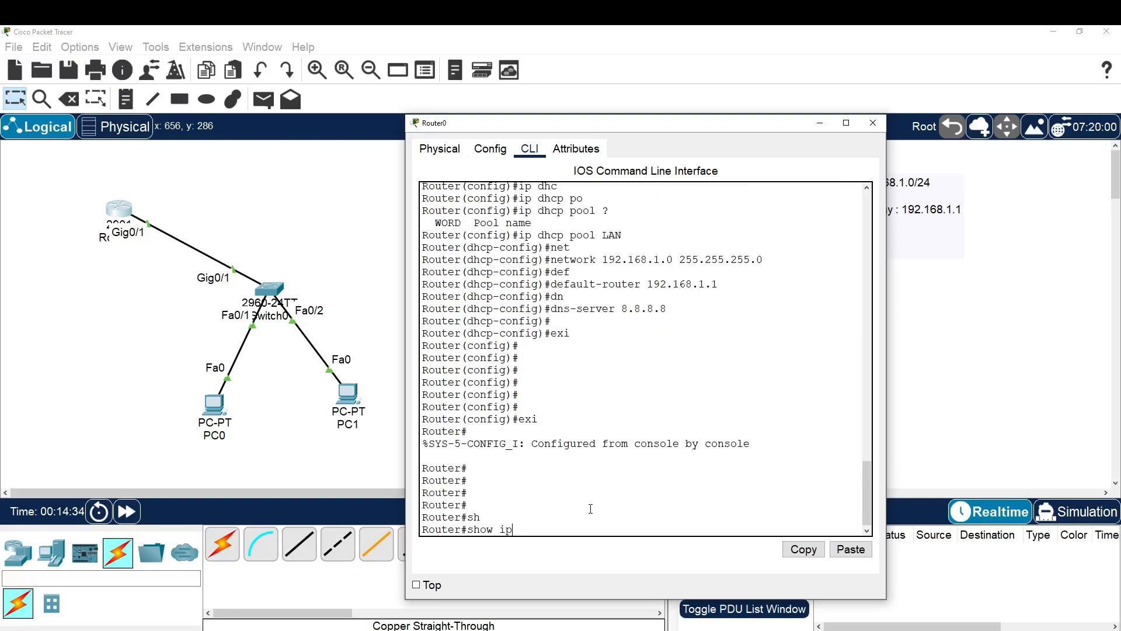
type(" d")
key("Tab")
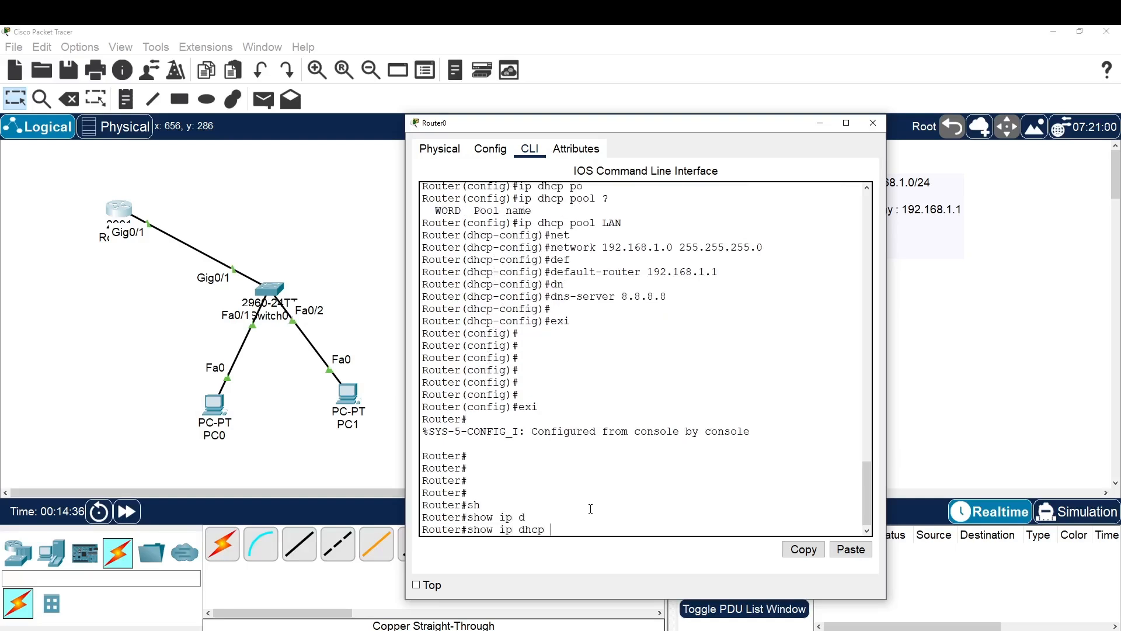
type("bi")
key("Tab")
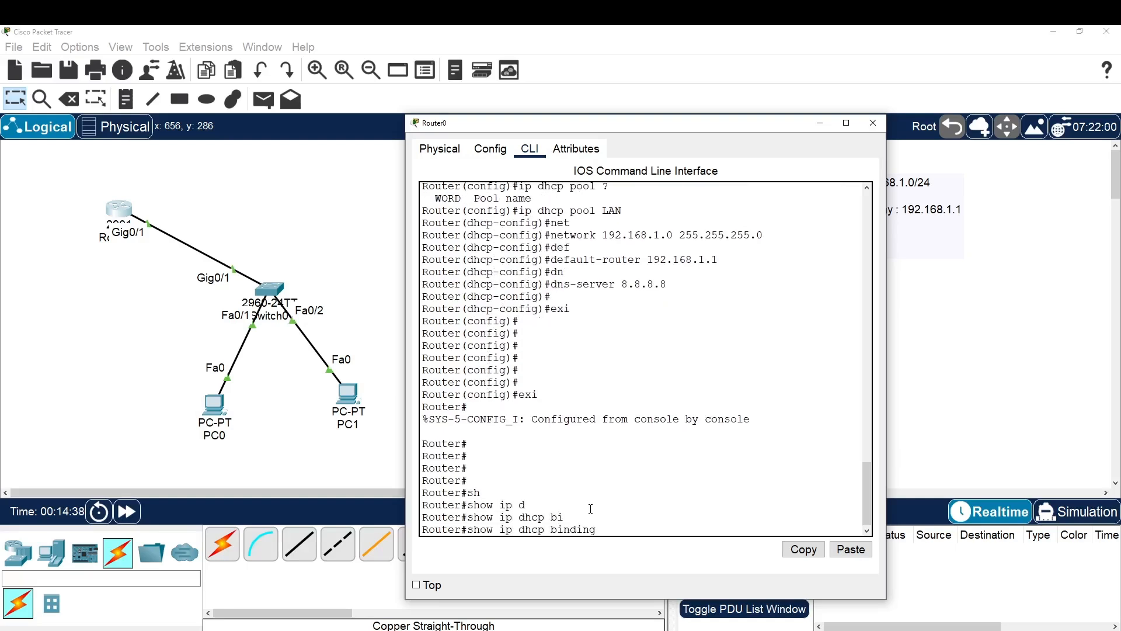
key("Return")
left_click_drag(886, 450, 1074, 450)
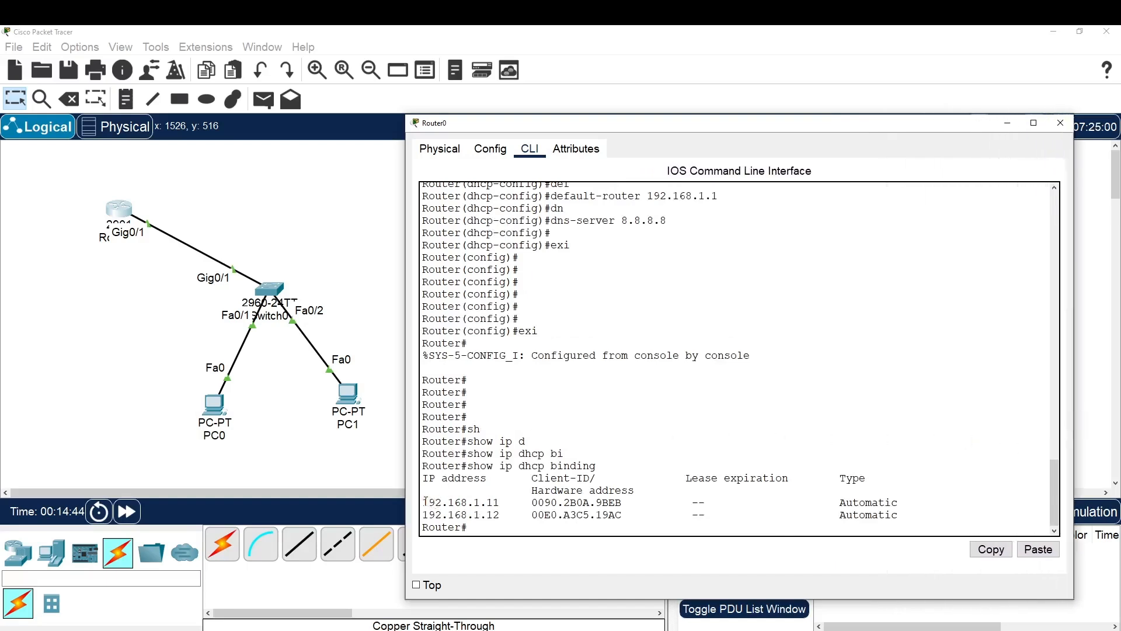
Examine the IP address, hardware address and type columns of the DHCP binding table
left_click_drag(422, 479, 493, 479)
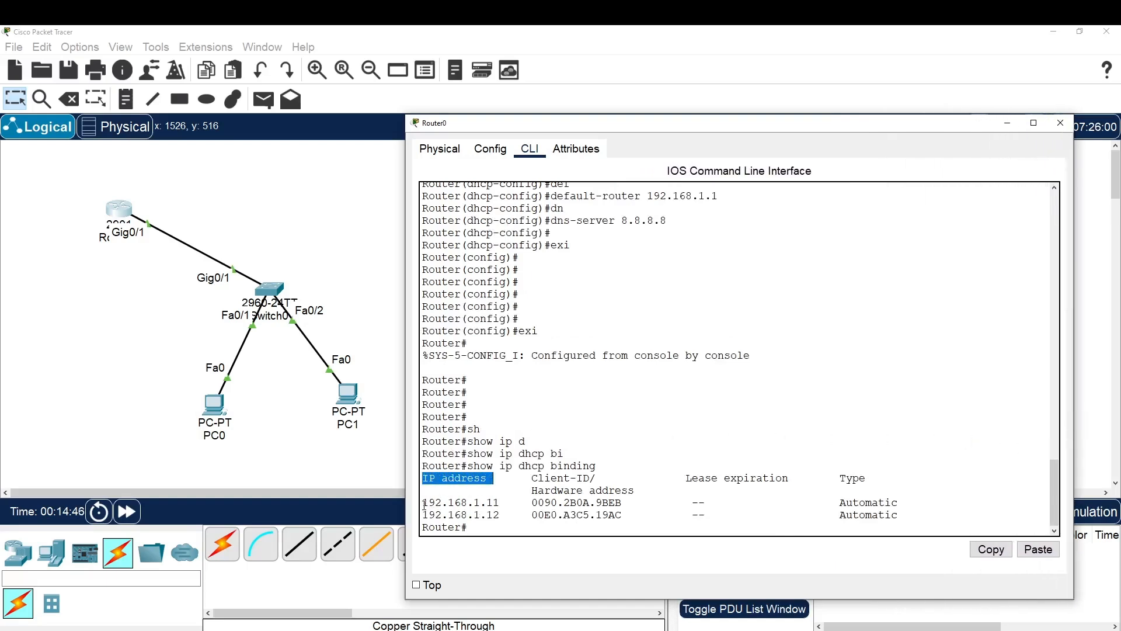
left_click_drag(423, 504, 635, 515)
left_click(524, 512)
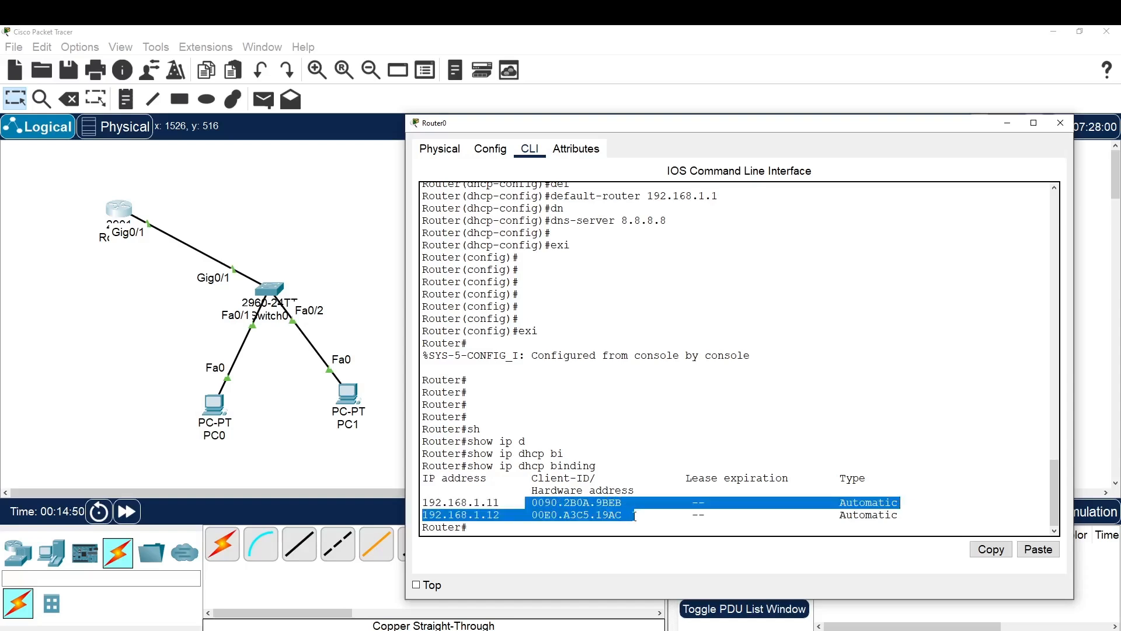
left_click(814, 506)
left_click_drag(840, 503, 904, 519)
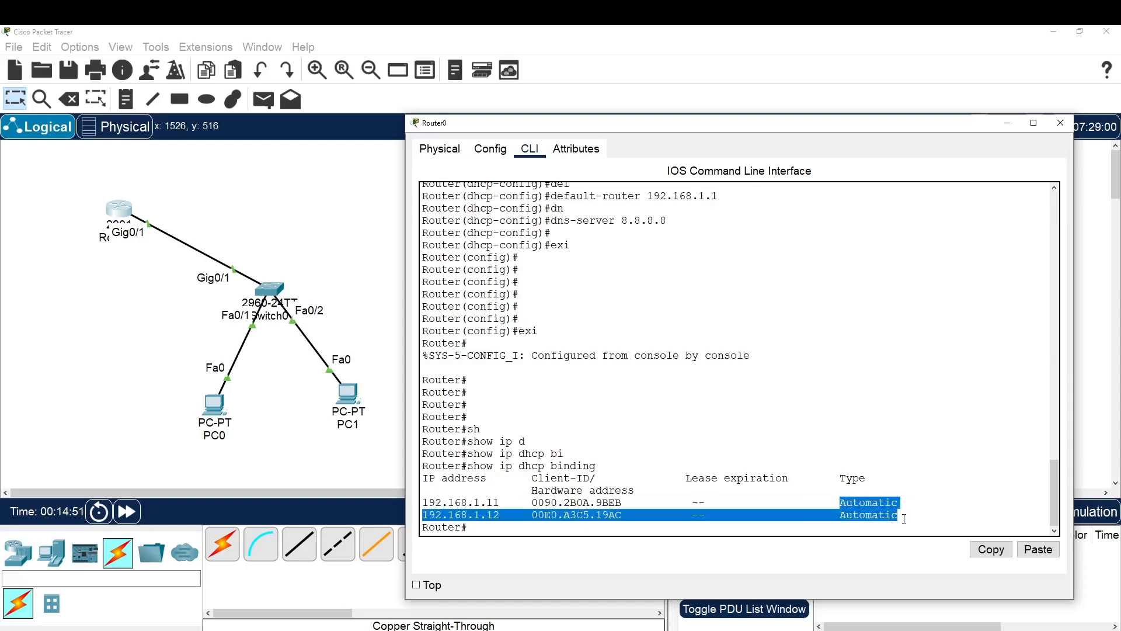
left_click(904, 518)
key("Return")
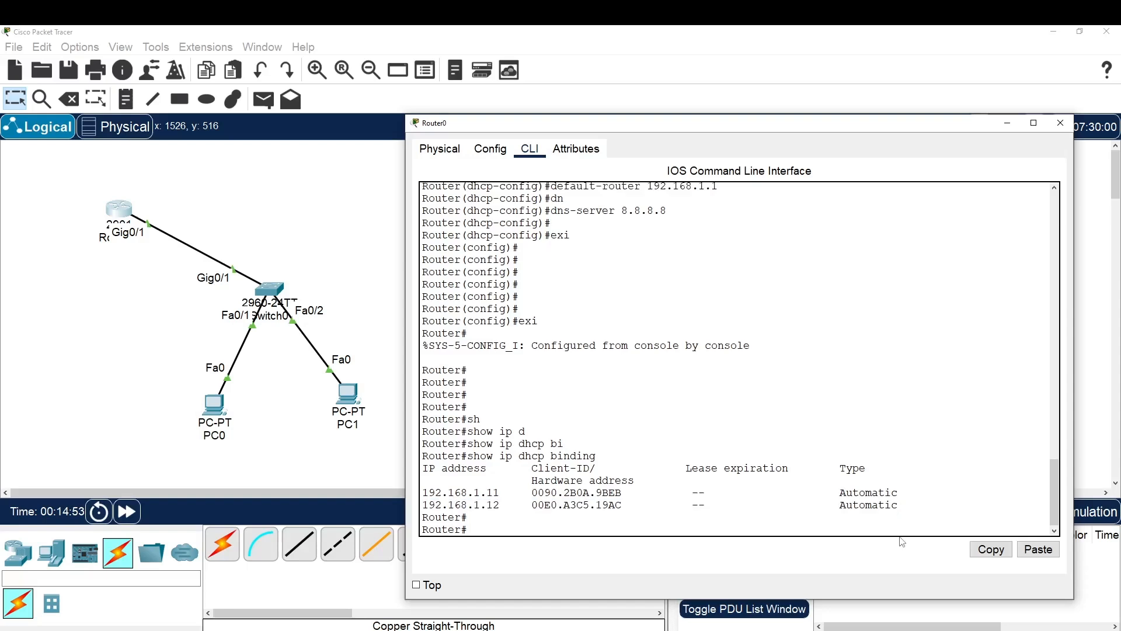
key("Return")
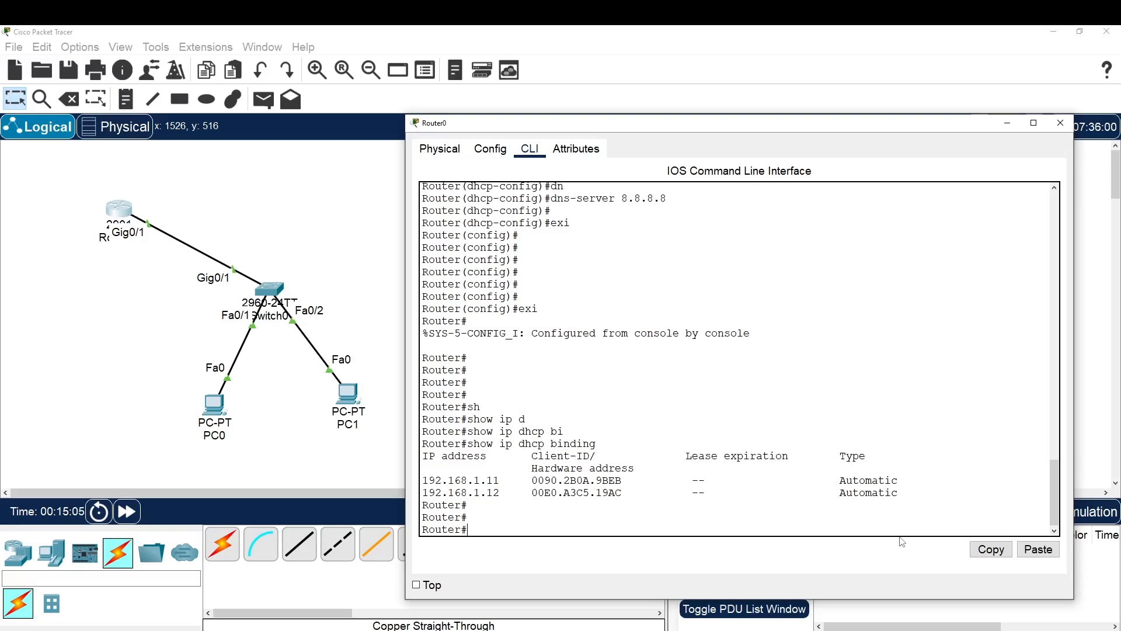
Display Router0's DHCP pool statistics with show ip dhcp pool
type("sh")
key("Tab")
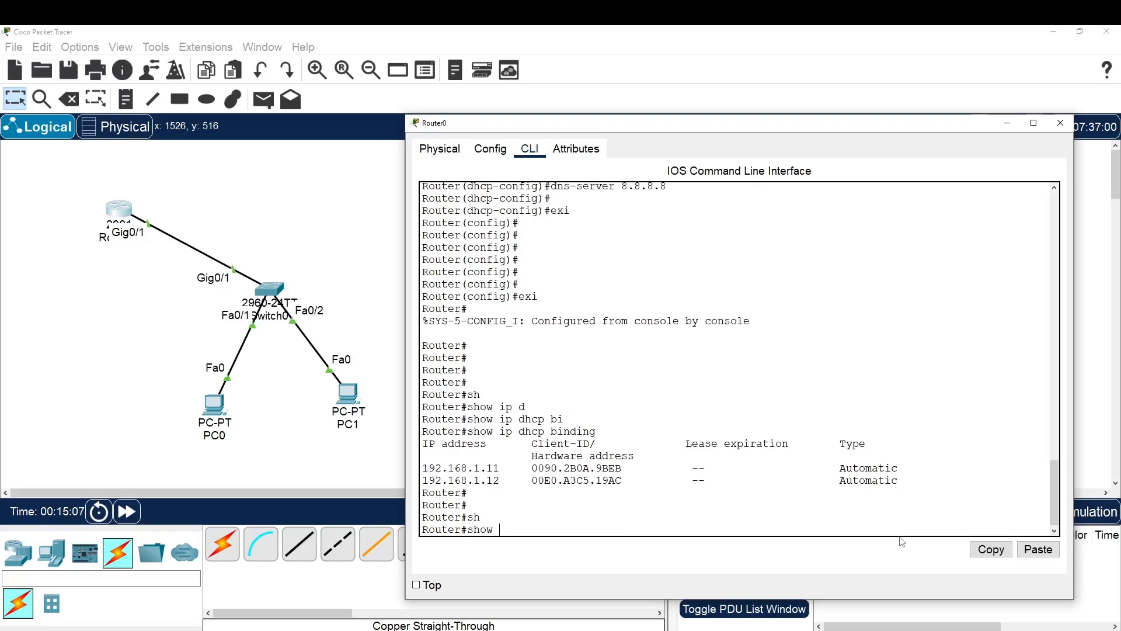
type("ip")
key("Tab")
type("dh")
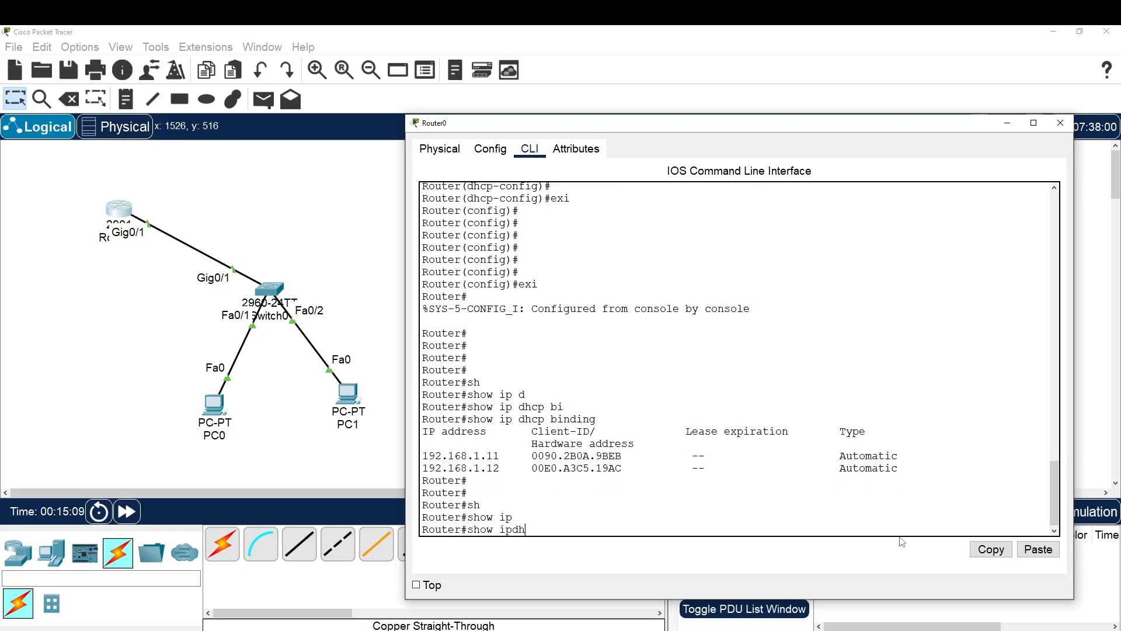
key("Tab")
key("BackSpace")
key("BackSpace")
type("dh")
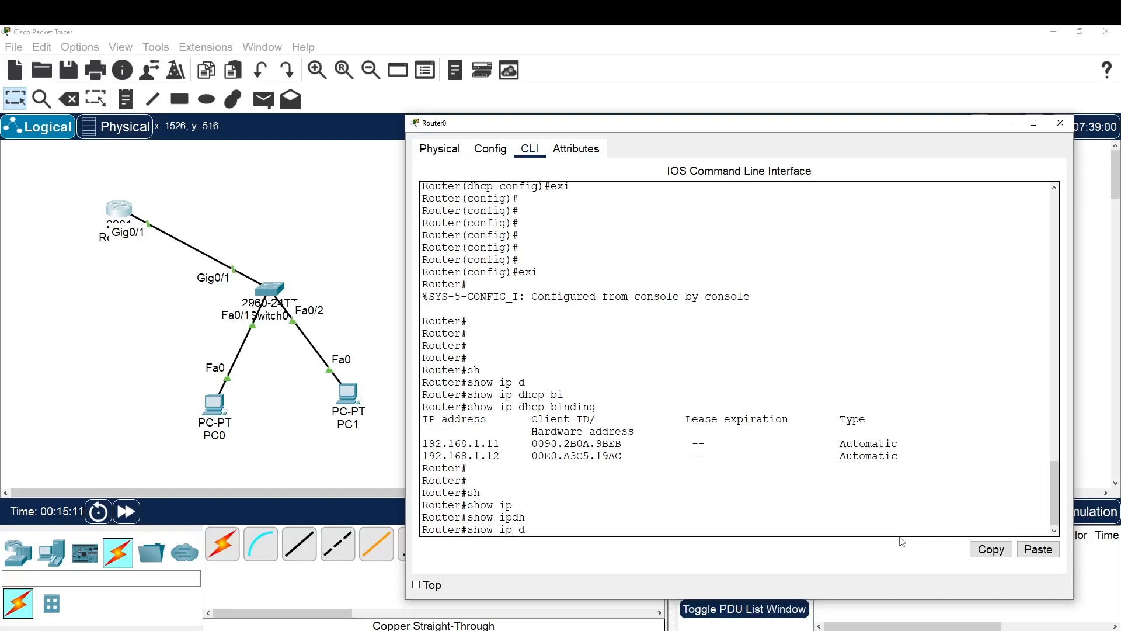
key("Tab")
type("po")
key("Tab")
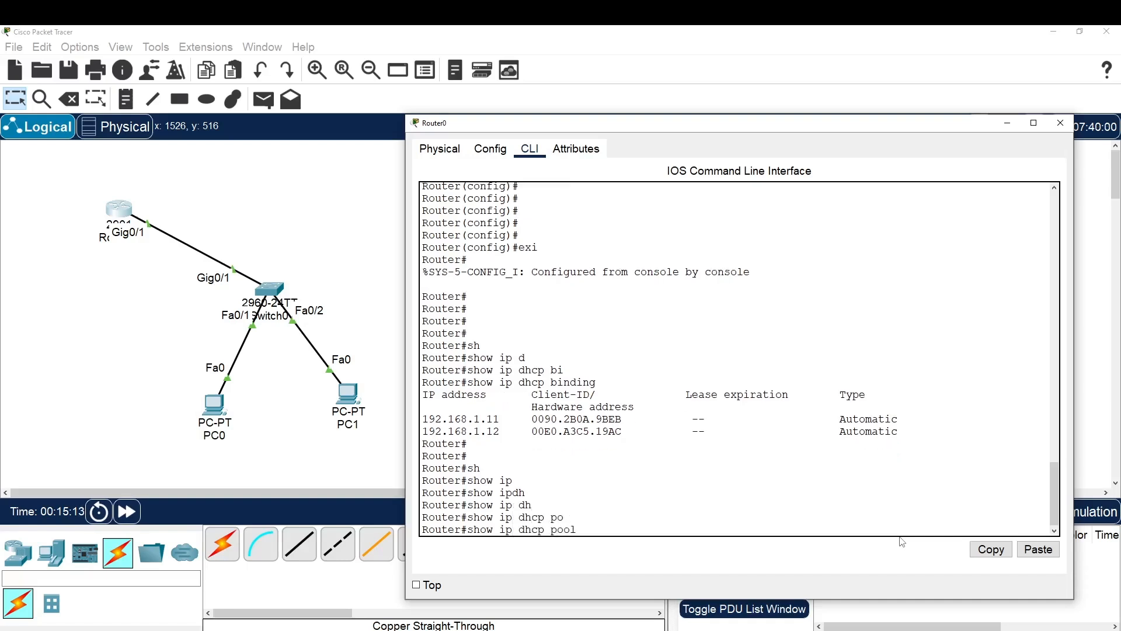
key("Return")
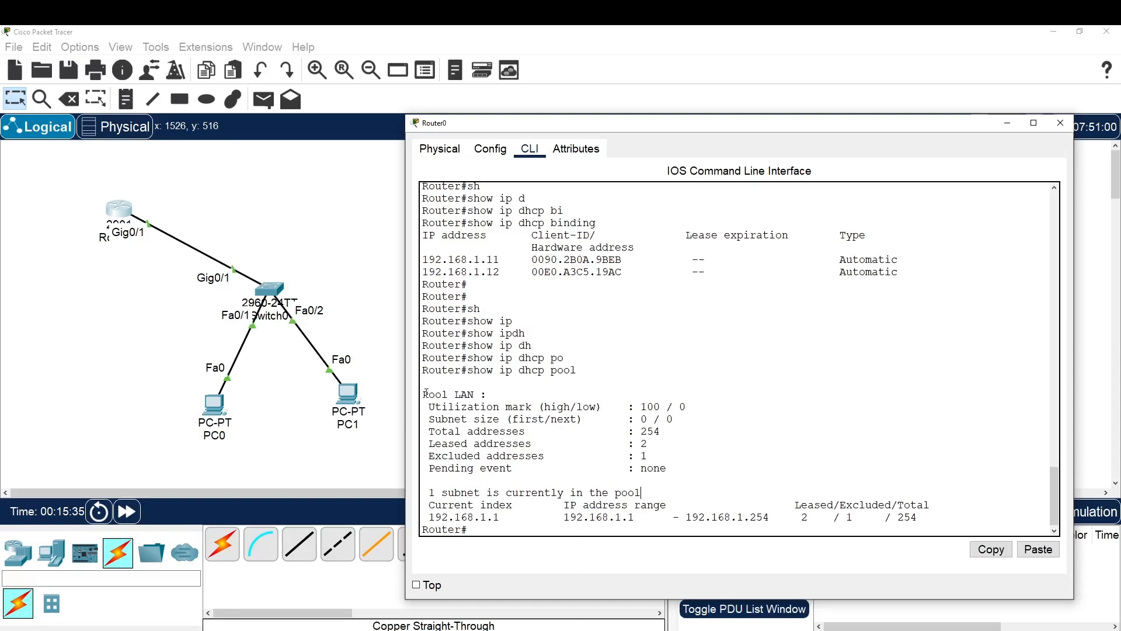
Examine the LAN pool's name, leased addresses, excluded addresses and IP address range in the pool output
left_click_drag(426, 393, 482, 395)
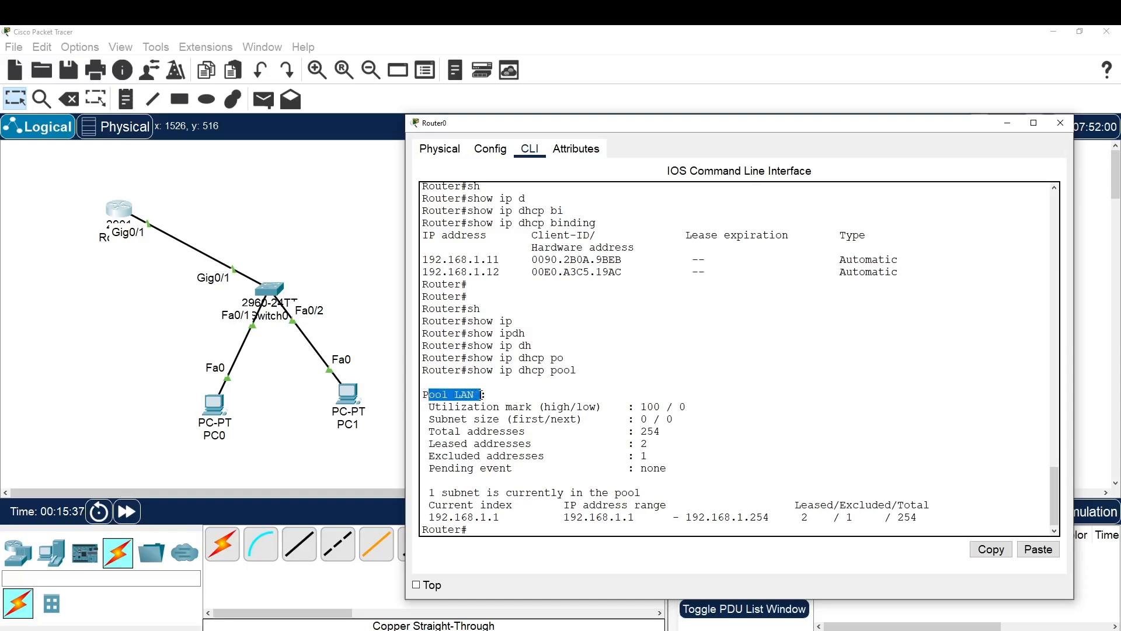
left_click_drag(429, 443, 544, 444)
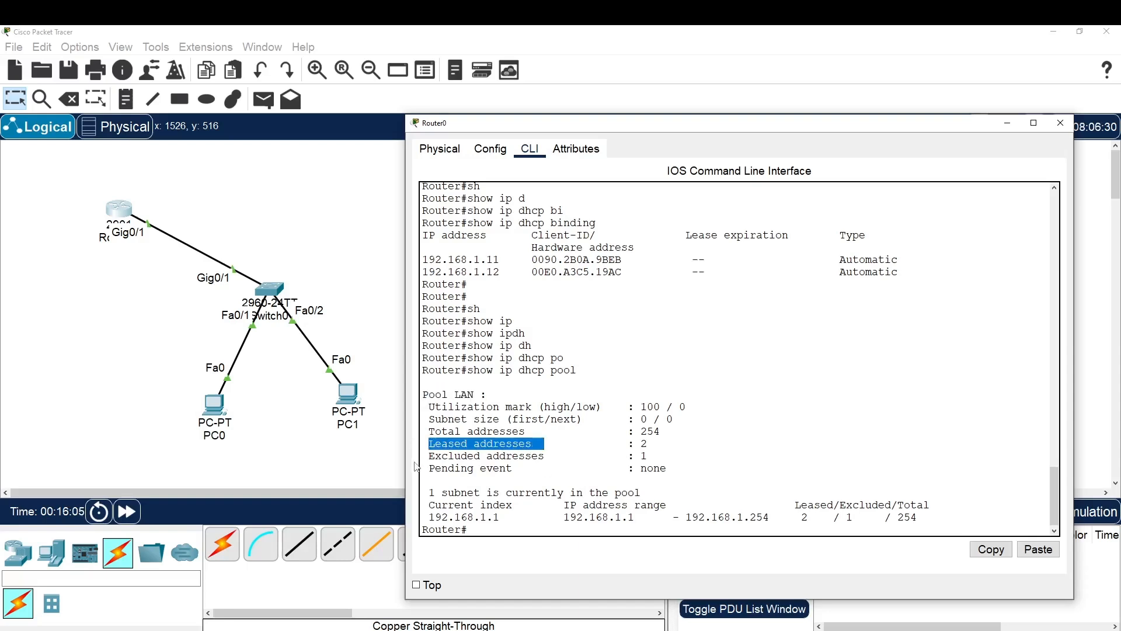
left_click_drag(428, 456, 544, 456)
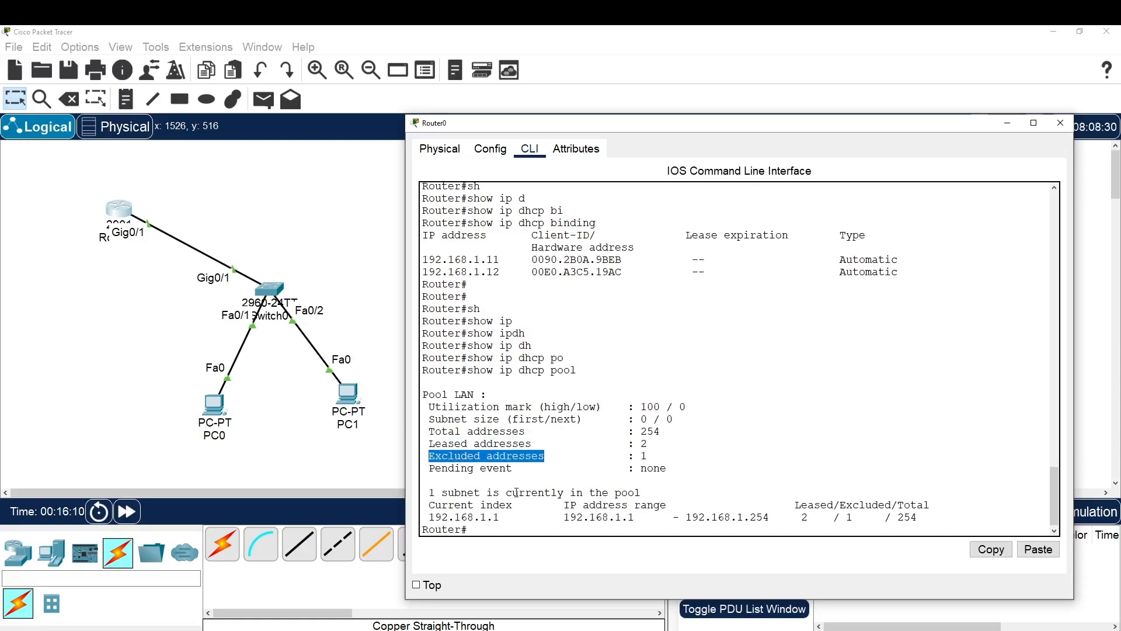
left_click_drag(563, 518, 789, 518)
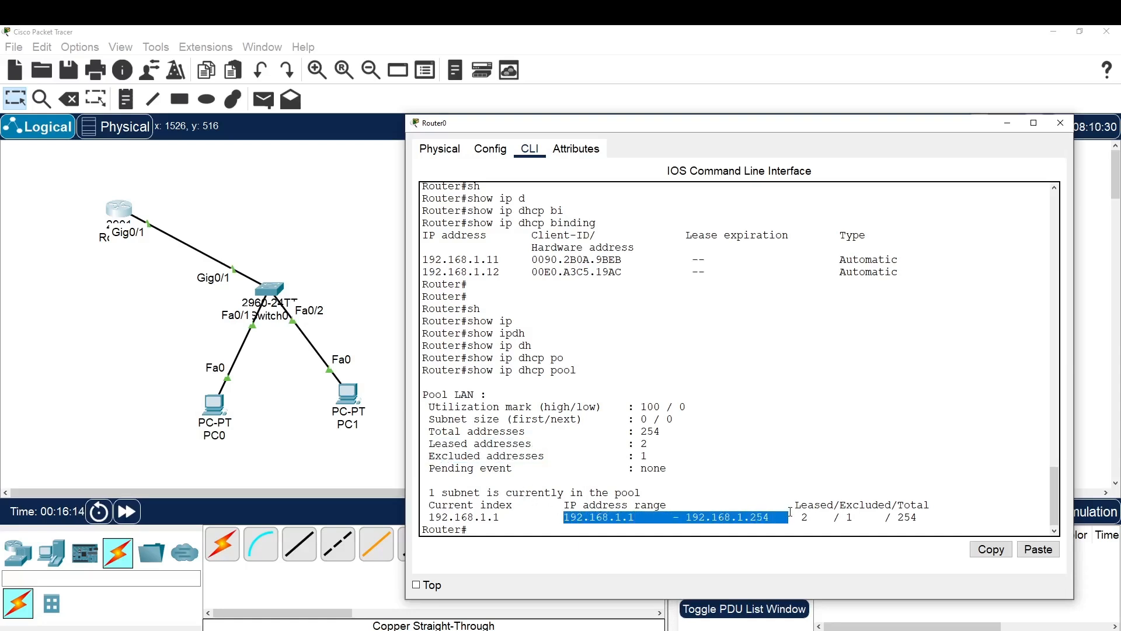
key("Return")
key("Return")
key("Return")
key("Return")
key("Return")
key("Return")
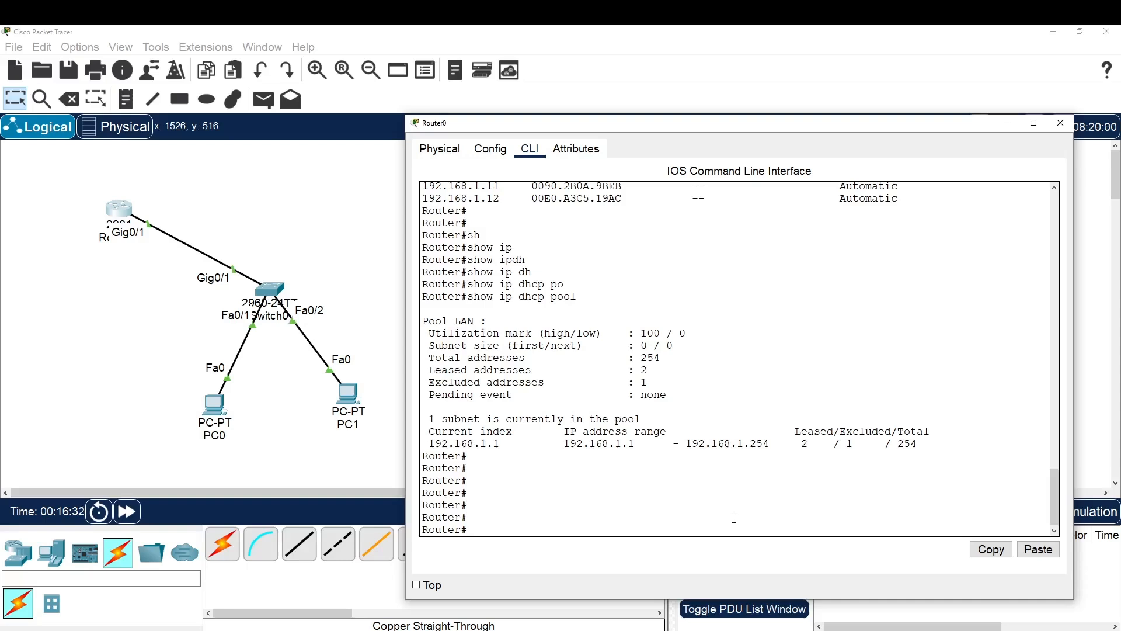
Display Router0's interface summary with sh ip int br and check the GigabitEthernet0/1 entry
key("Return")
key("Return")
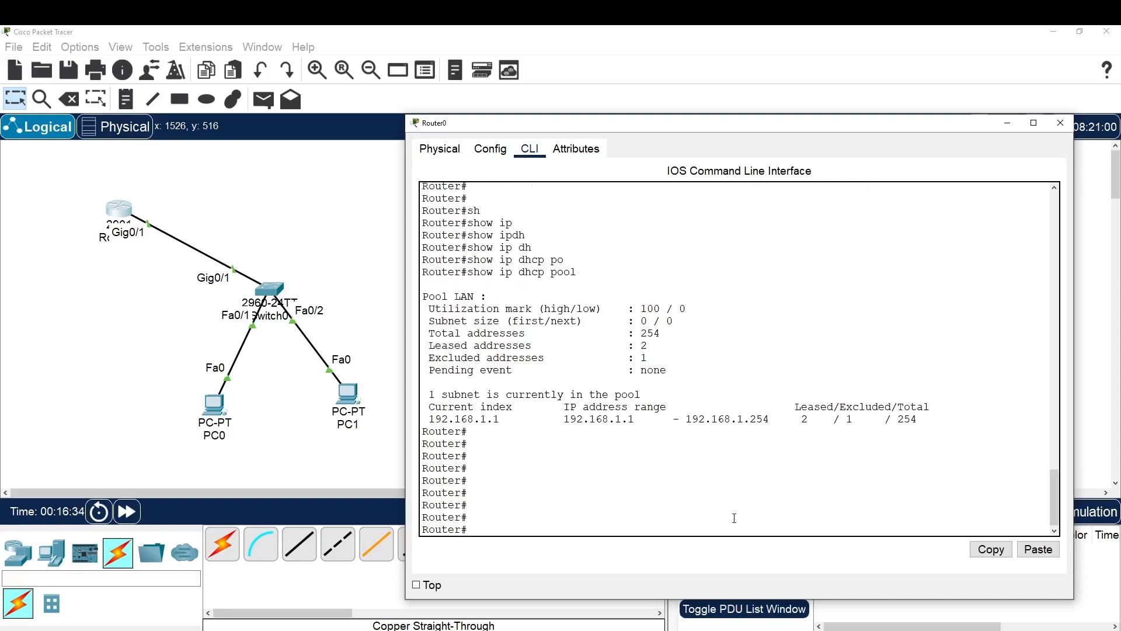
type("sh ip int br")
key("Return")
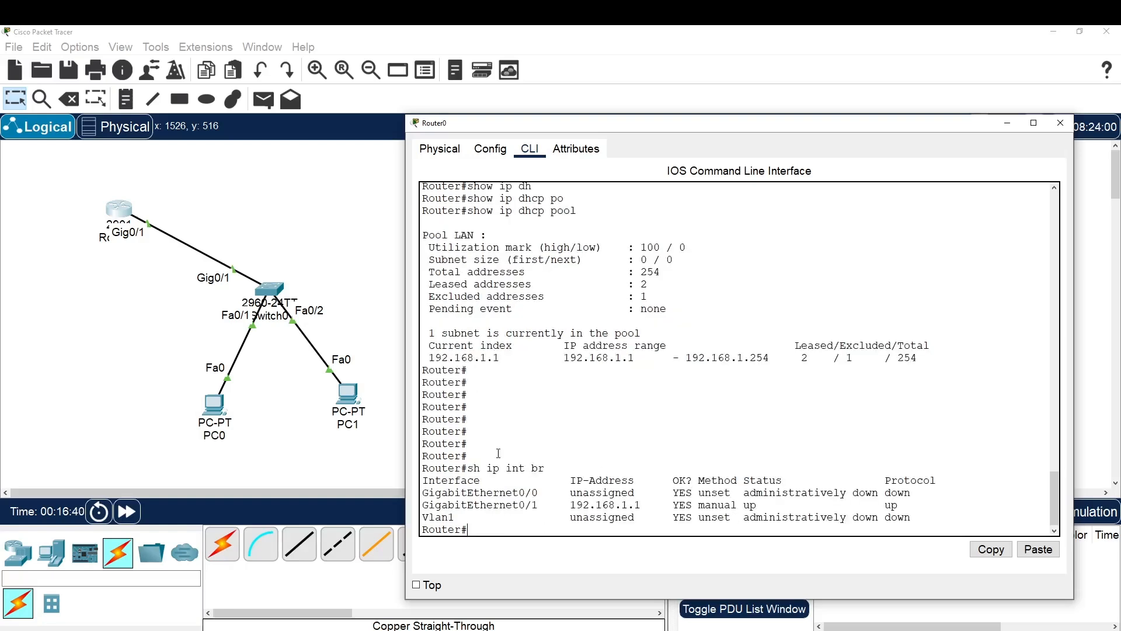
mouse_move(422, 505)
left_mouse_down()
mouse_move(906, 505)
mouse_move(423, 506)
left_mouse_up()
key("Return")
key("Return")
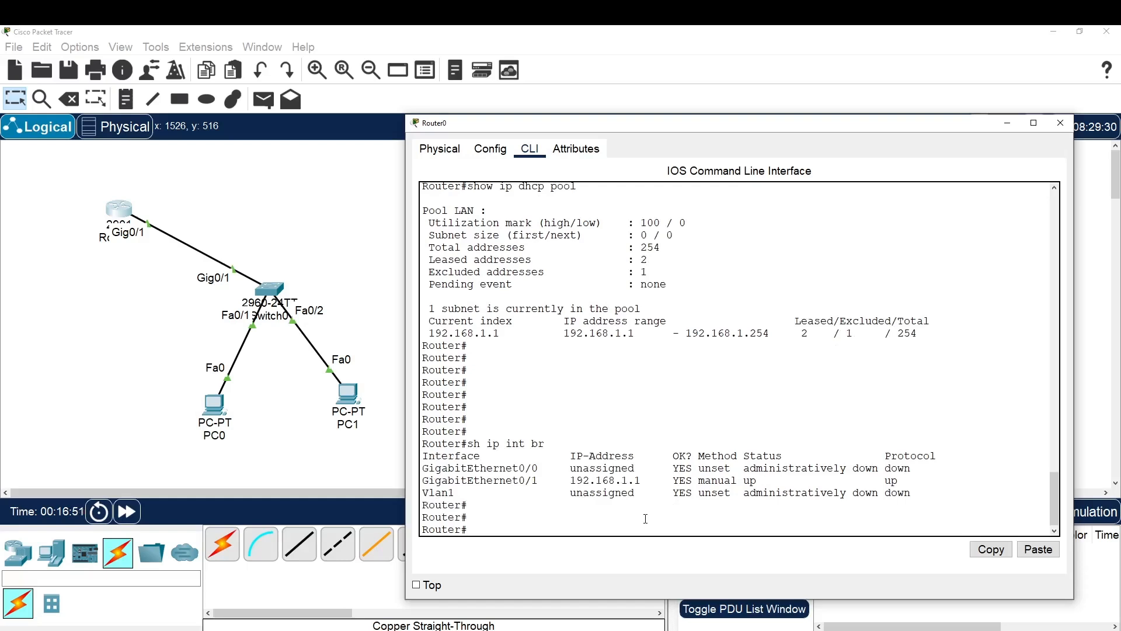